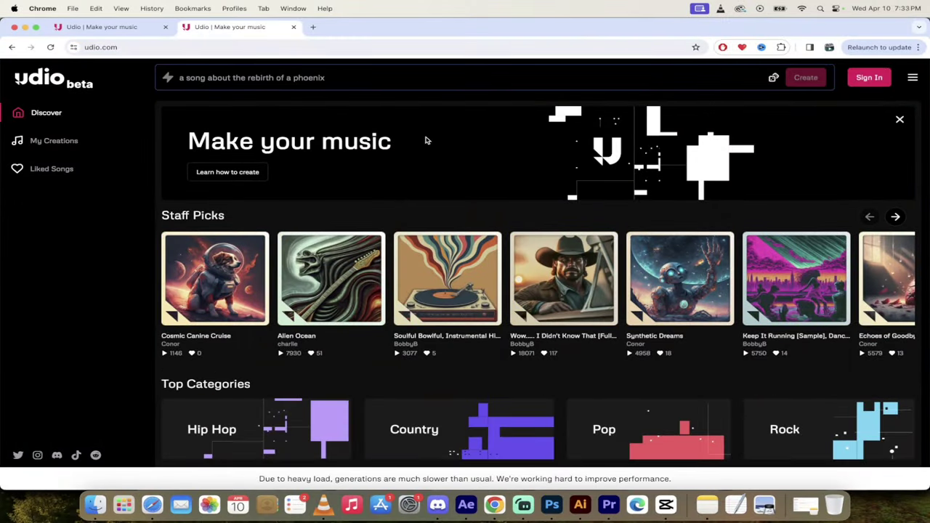
# - Sign in to udio.com with a Google account
pyautogui.click(102, 27)
pyautogui.click(216, 29)
pyautogui.click(208, 46)
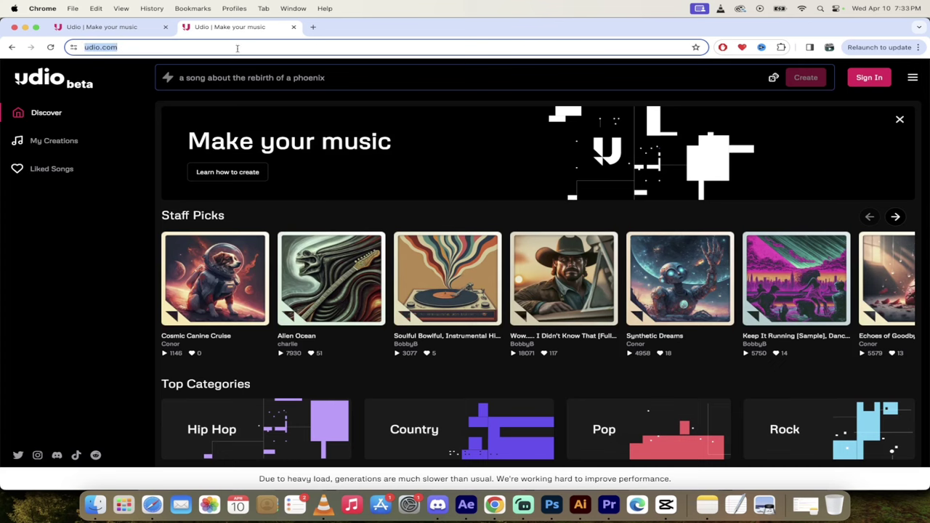
pyautogui.click(871, 80)
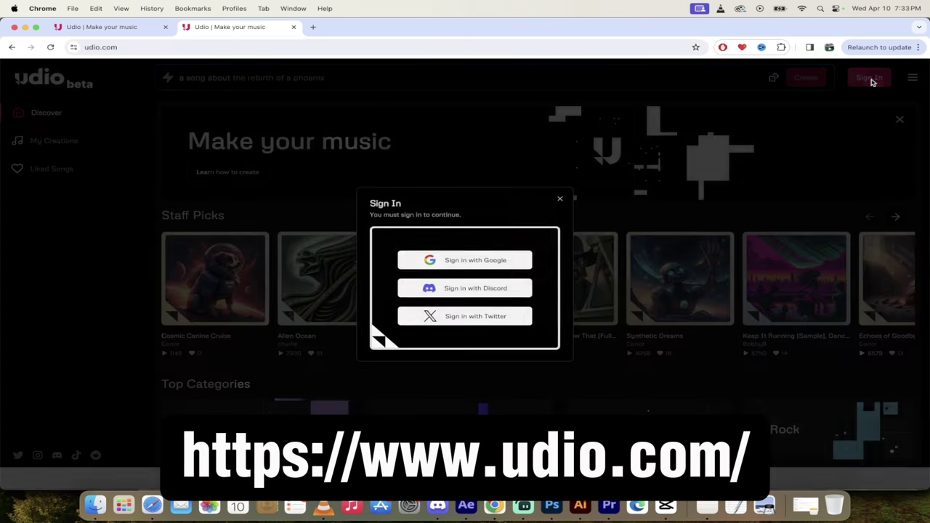
pyautogui.click(443, 261)
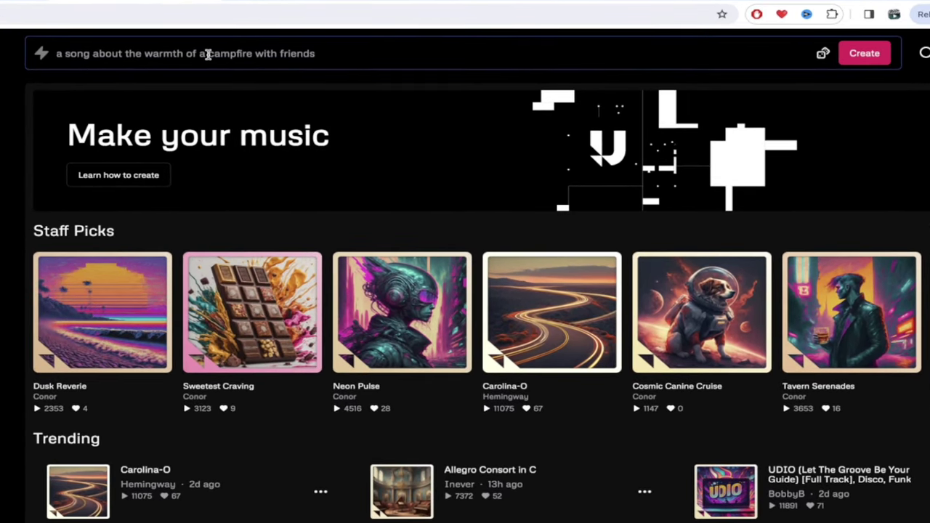
# - Enter the prompt "a song about a french bulldog that just sends it. This dog totally gives 'er. He sends it, every time."
pyautogui.click(207, 55)
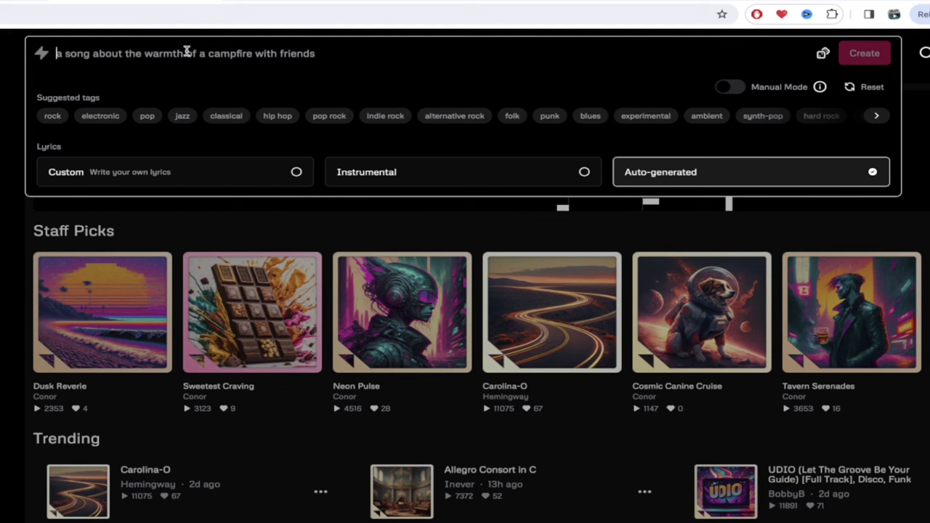
pyautogui.write("a song about a french bulldog that just sends it.  This dog totally gives 'er.  He sends it, every time.")
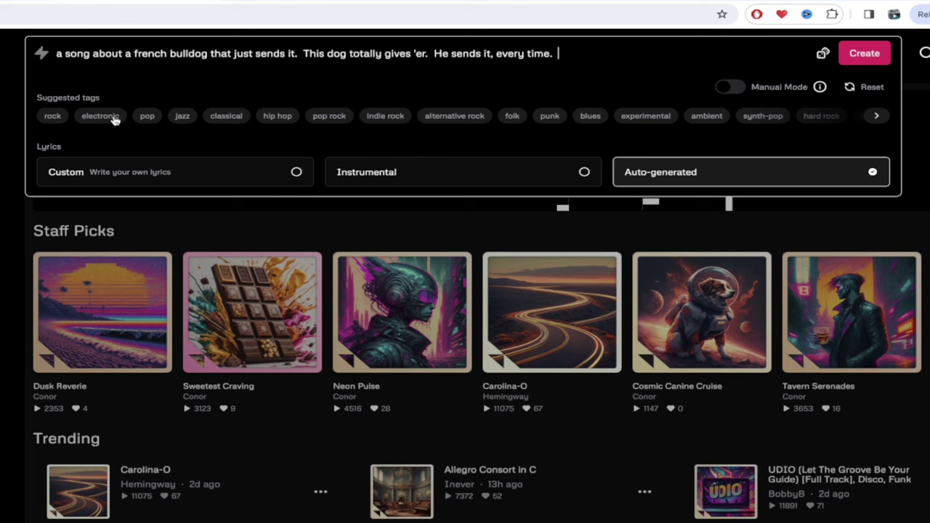
# - Append the suggested tags heavy metal, pop-metal and glam to the song prompt, followed by the custom style "electronic bass drop"
pyautogui.hscroll(5, 644, 120)
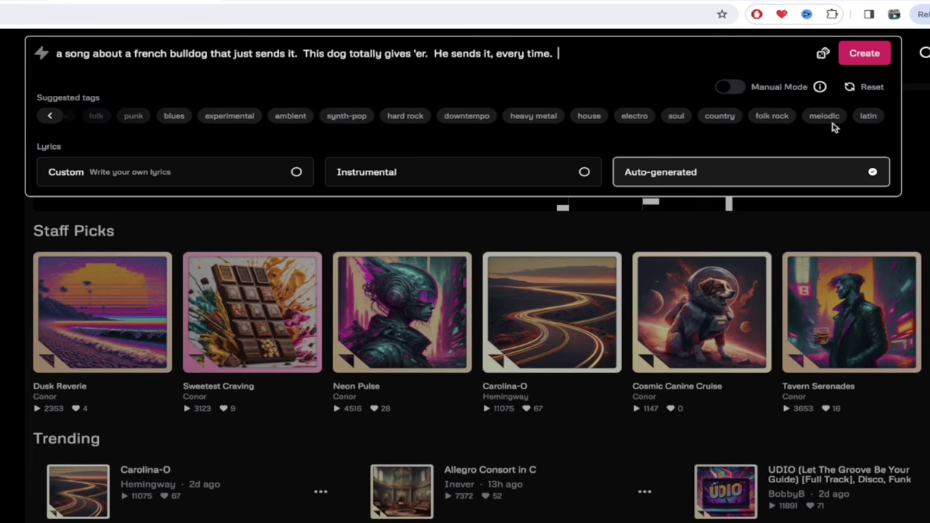
pyautogui.click(534, 120)
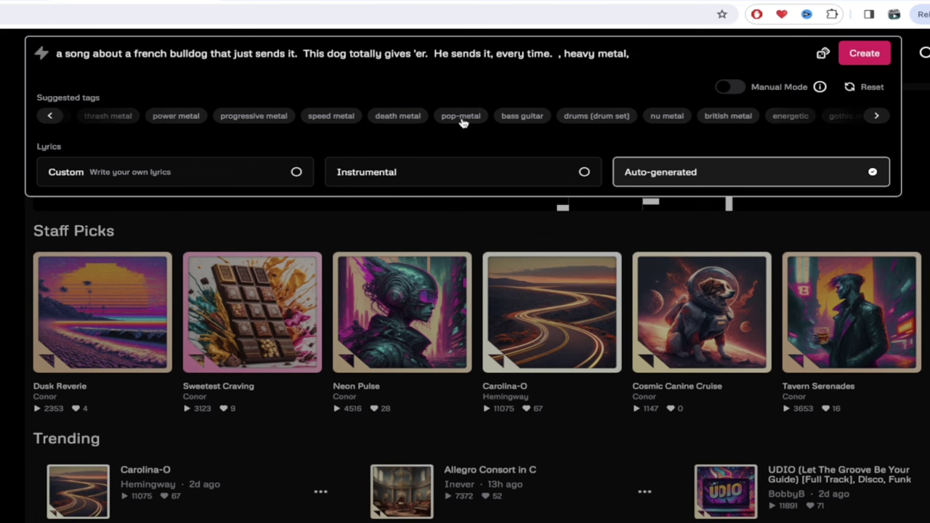
pyautogui.click(461, 117)
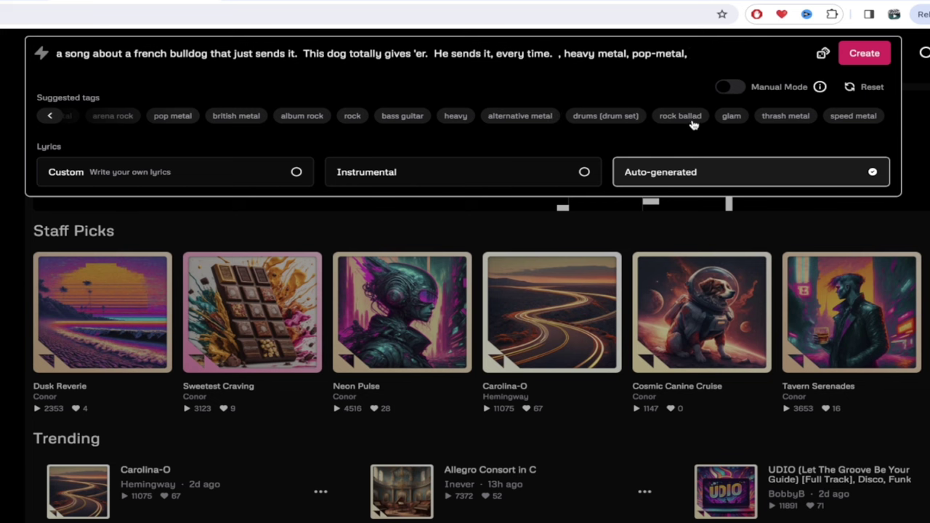
pyautogui.click(732, 117)
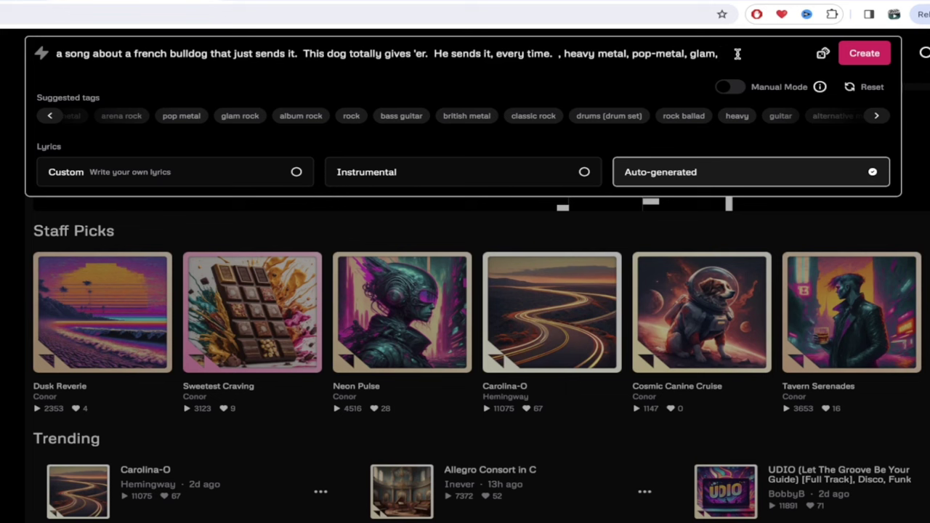
pyautogui.write('electro')
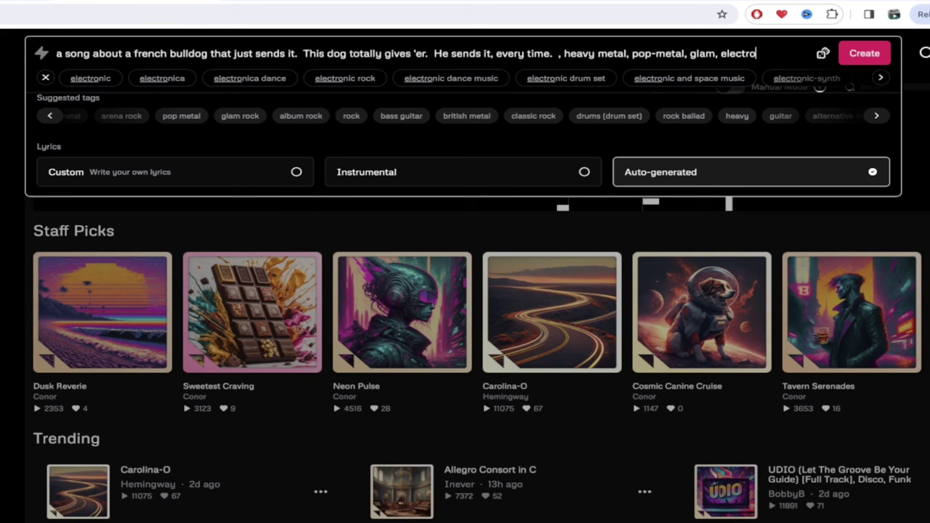
pyautogui.write('nic bass')
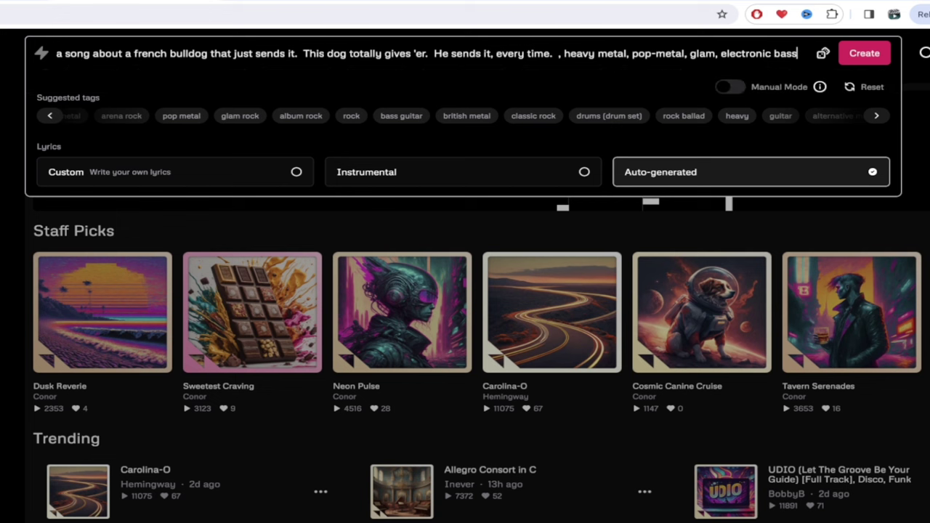
pyautogui.write(' drop')
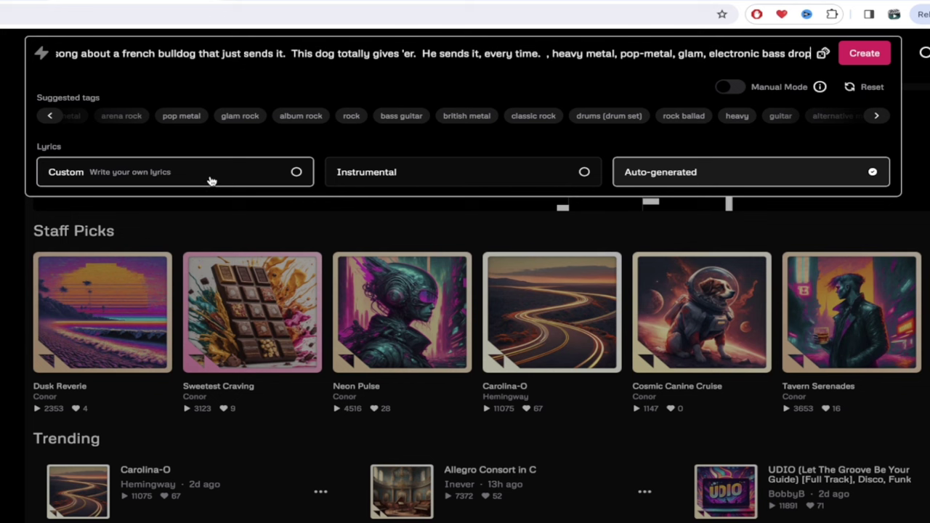
# - Try the Custom lyrics option with its text box, and the Instrumental option
pyautogui.click(295, 173)
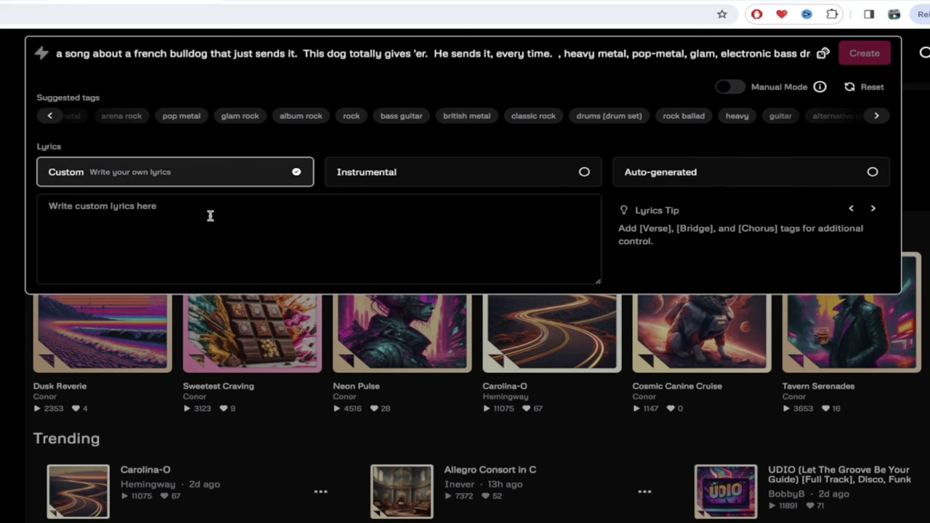
pyautogui.click(177, 217)
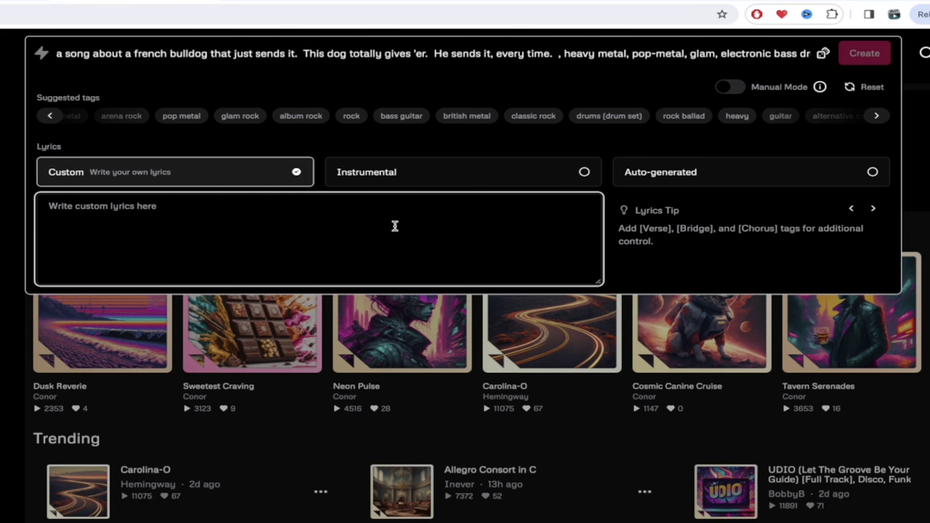
pyautogui.click(483, 180)
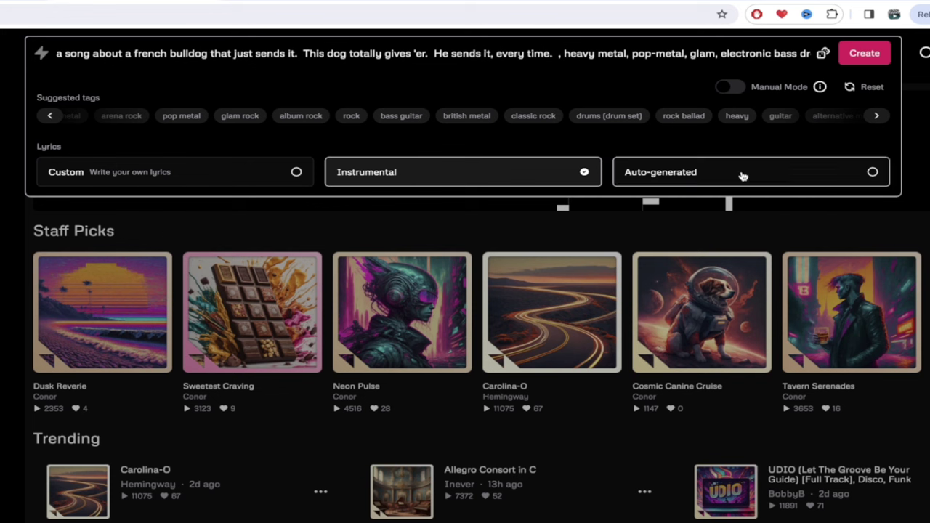
# - Set the lyrics to Auto-generated and create the song from the prompt
pyautogui.click(742, 176)
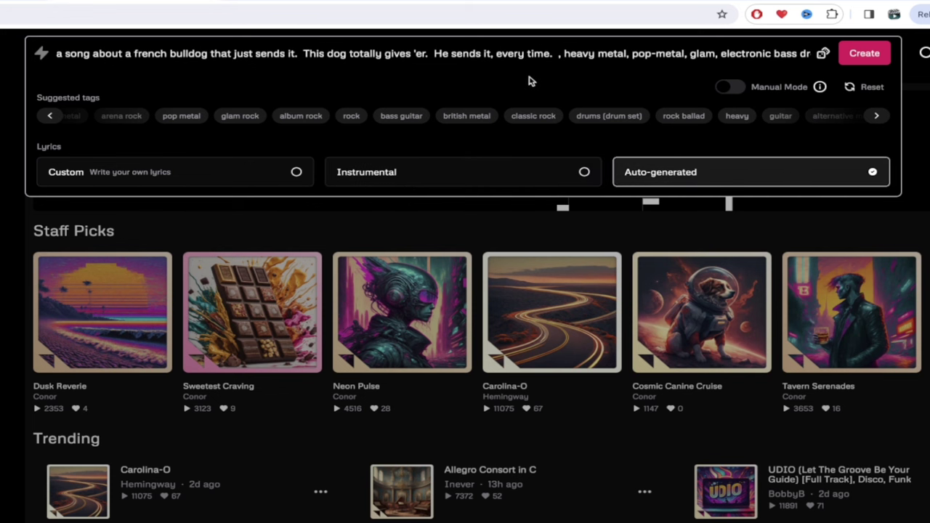
pyautogui.click(864, 53)
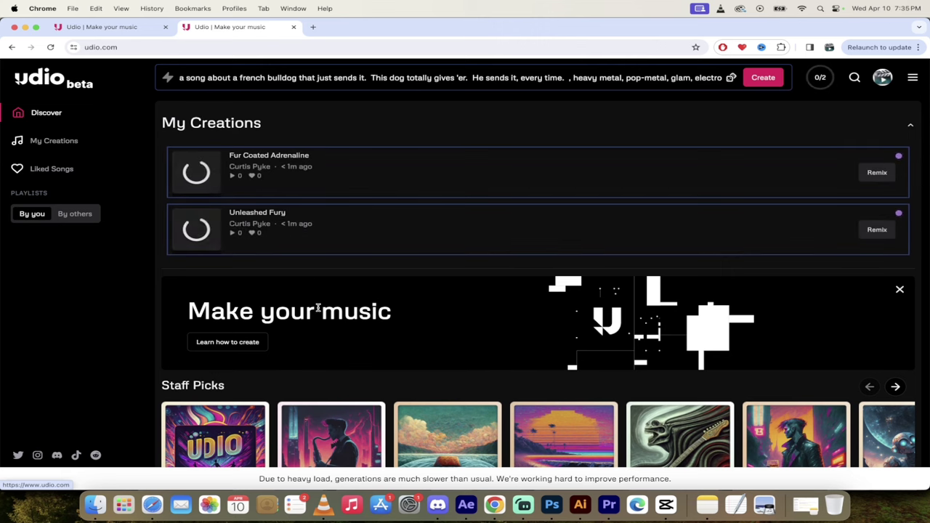
# - Preview the staff picks "UDIO (Let The Groove Be Your Guide)" and "Neon Sax Dreams", pausing each after a few seconds
pyautogui.scroll(-5, 443, 331)
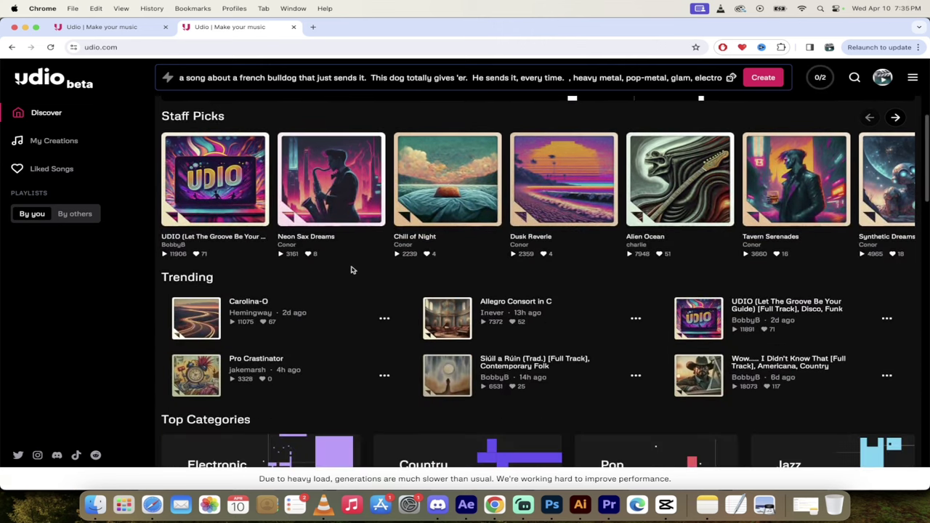
pyautogui.moveTo(331, 172)
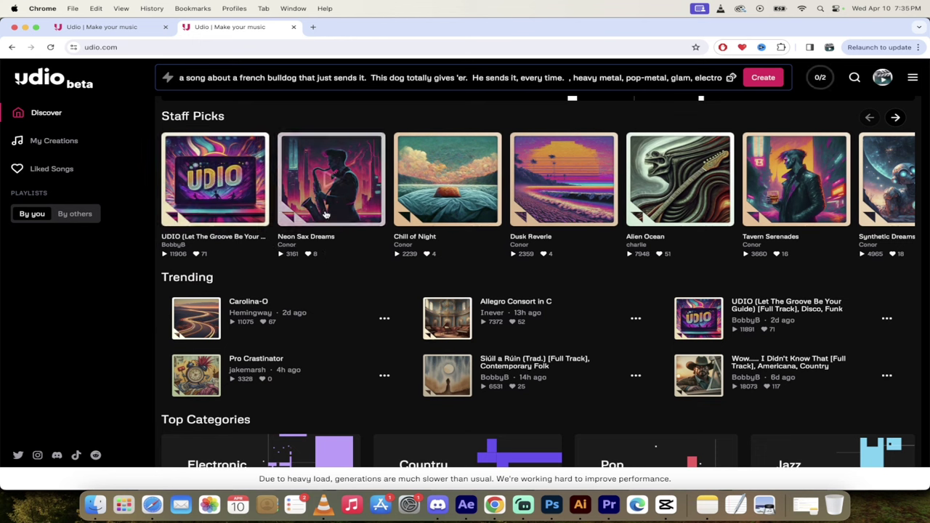
pyautogui.moveTo(228, 181)
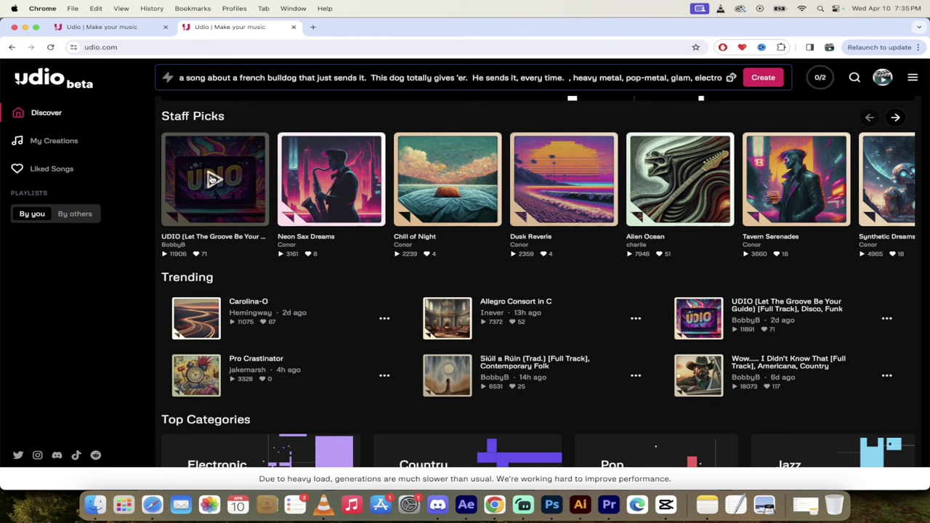
pyautogui.click(212, 178)
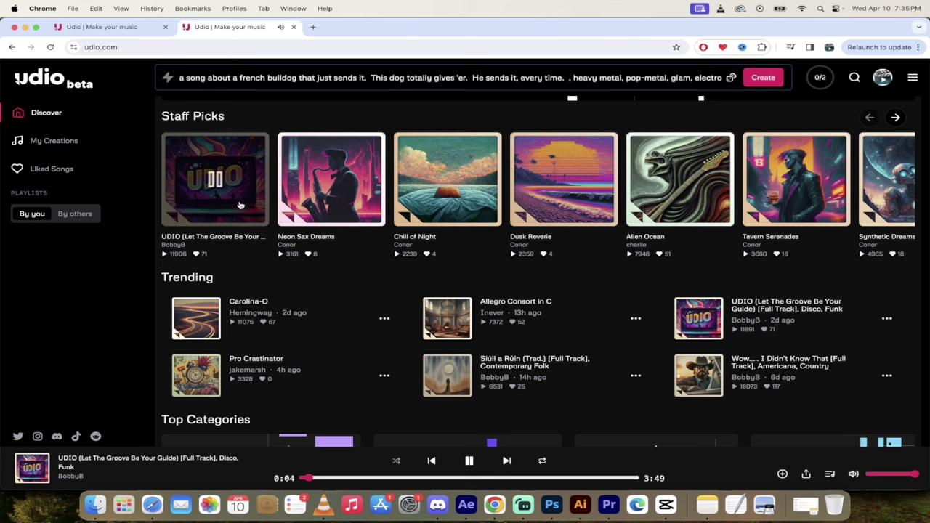
pyautogui.press('XF86AudioRaiseVolume')
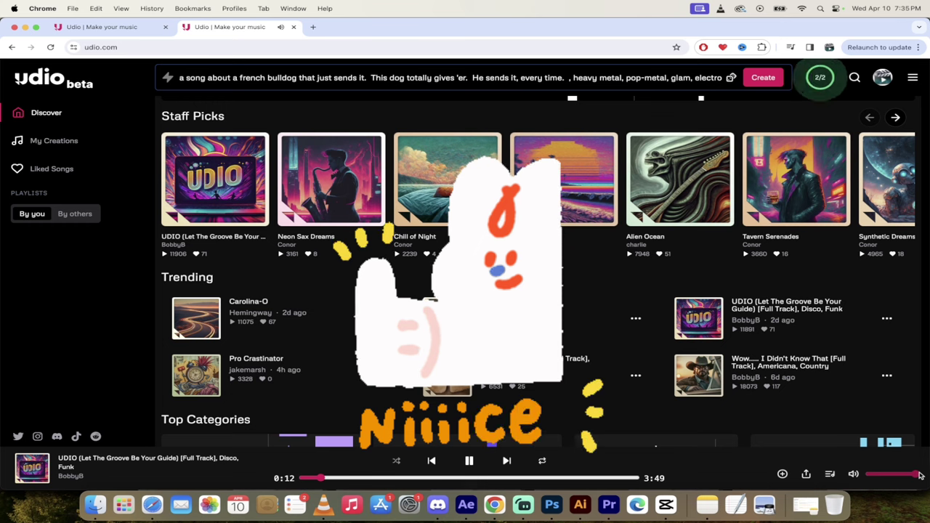
pyautogui.click(466, 460)
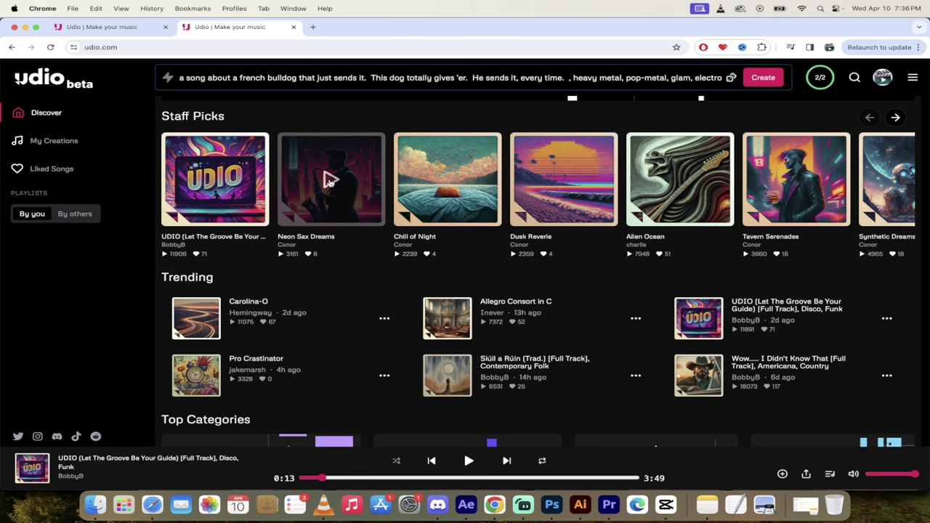
pyautogui.click(331, 181)
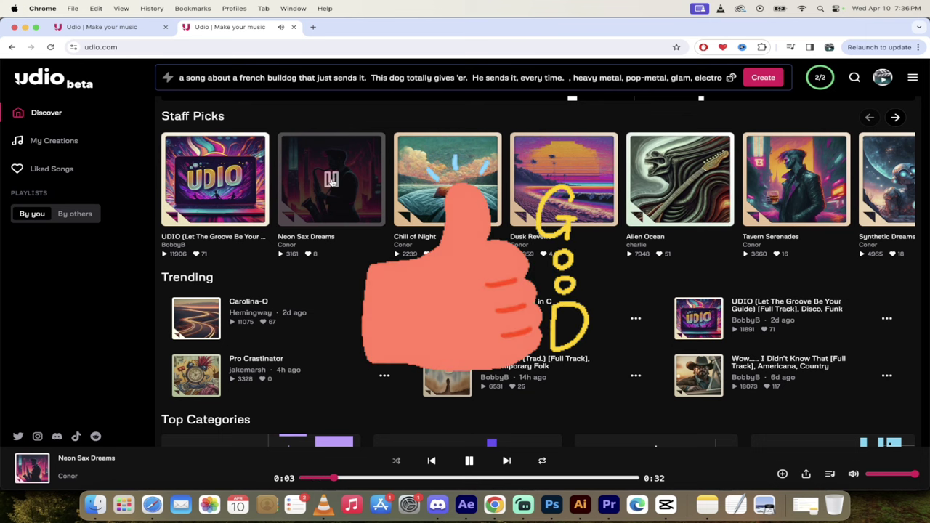
pyautogui.click(331, 181)
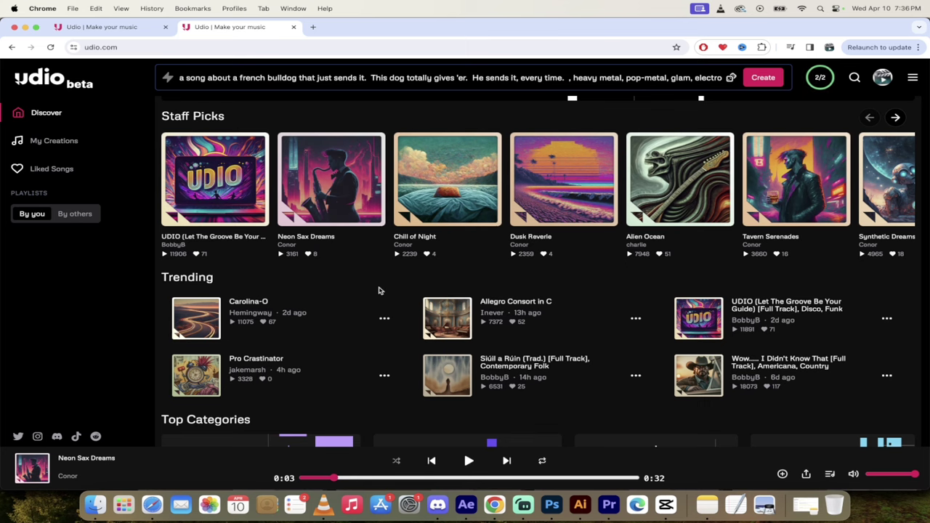
# - Browse the Discover page's trending songs, genre categories and top tracks, and return to the newly generated songs
pyautogui.scroll(-4, 353, 257)
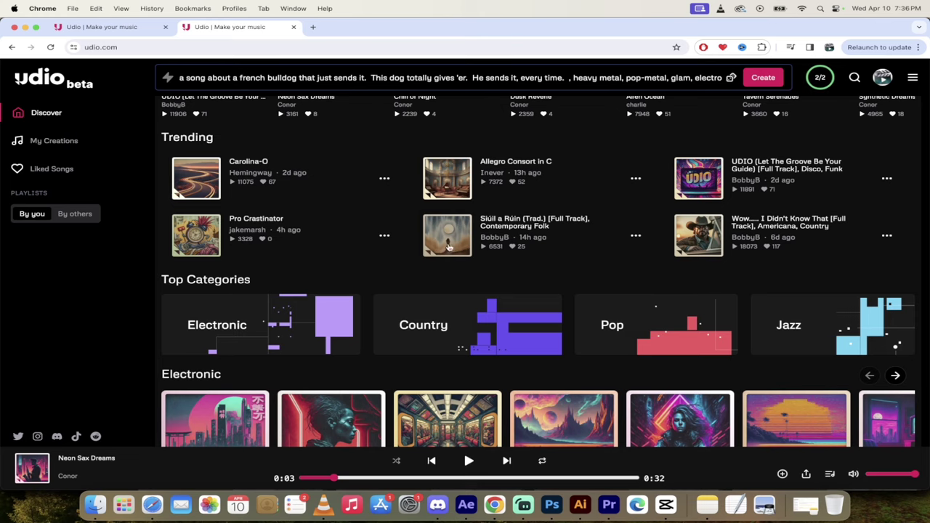
pyautogui.scroll(-2, 351, 266)
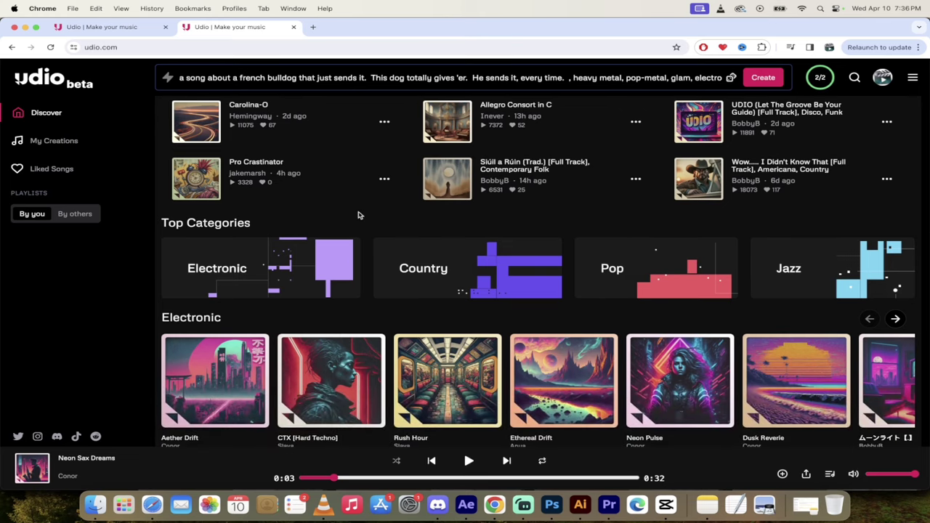
pyautogui.scroll(-10, 368, 204)
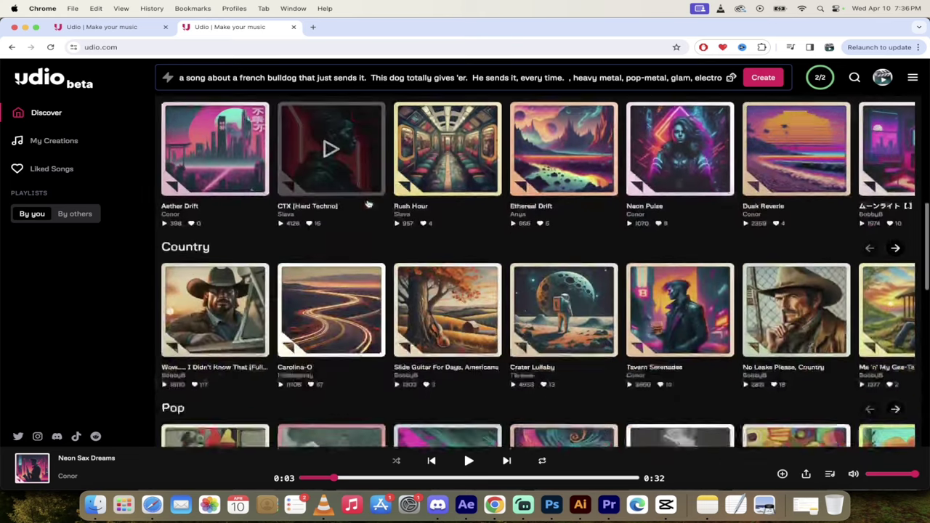
pyautogui.scroll(-10, 315, 275)
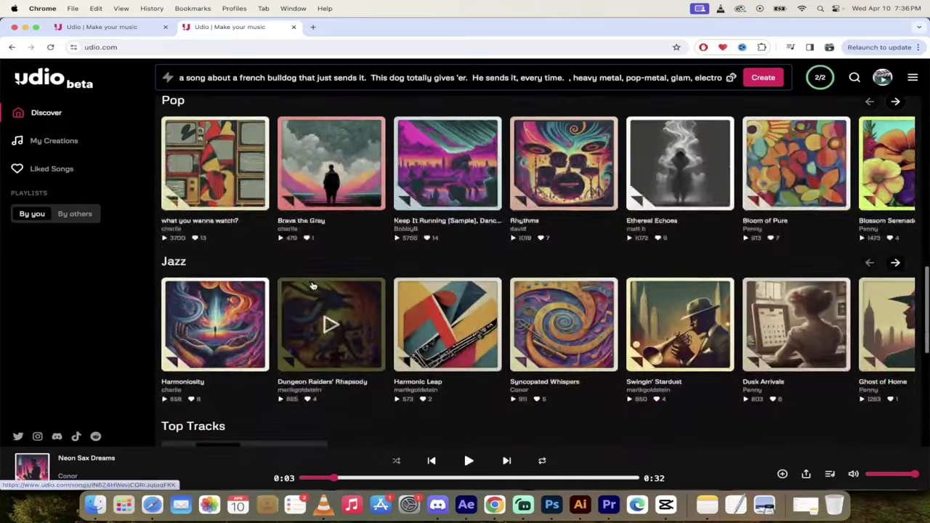
pyautogui.scroll(-4, 313, 285)
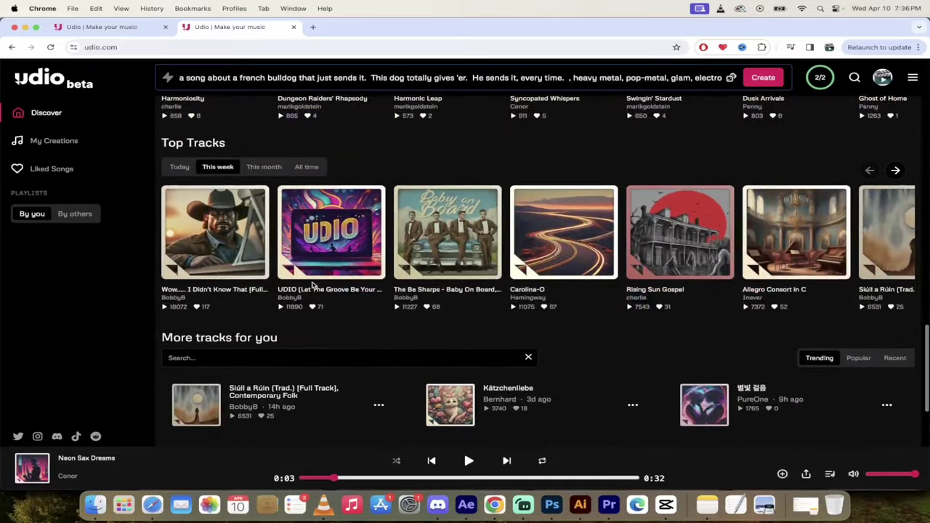
pyautogui.scroll(20, 312, 285)
pyautogui.scroll(10, 312, 285)
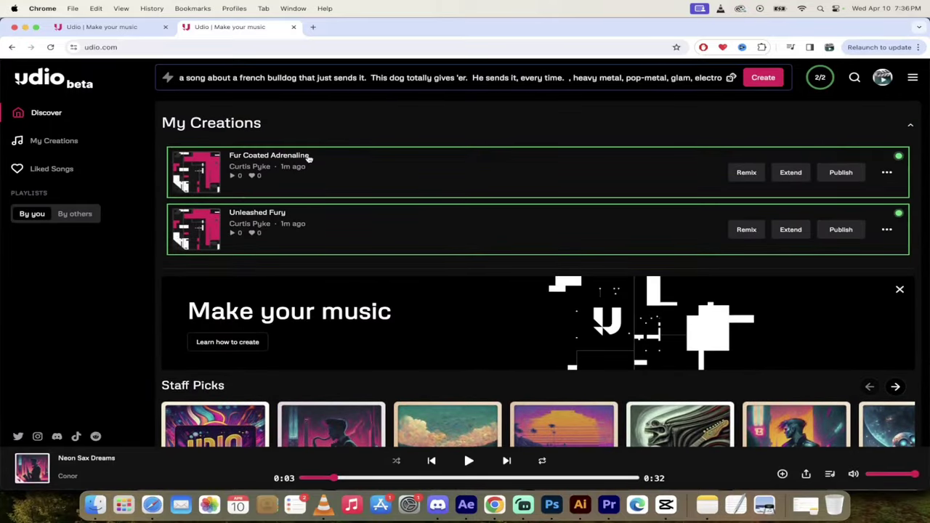
# - Open My Creations and listen to the start of the generated song "Fur Coated Adrenaline", pausing it after a few seconds
pyautogui.click(59, 143)
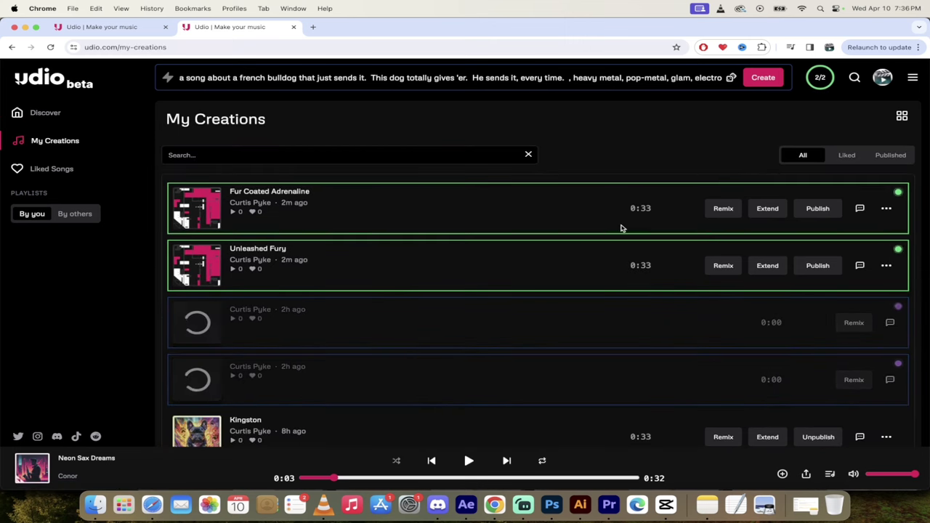
pyautogui.moveTo(195, 210)
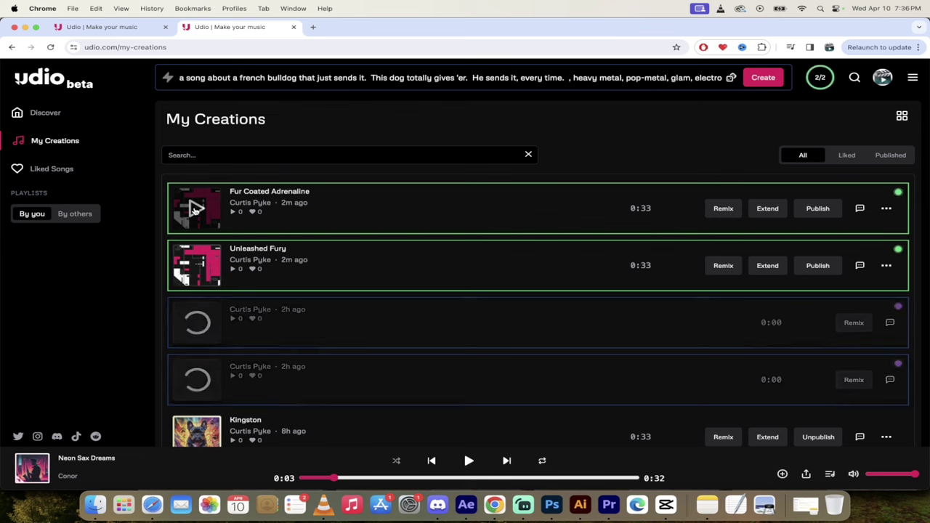
pyautogui.click(195, 210)
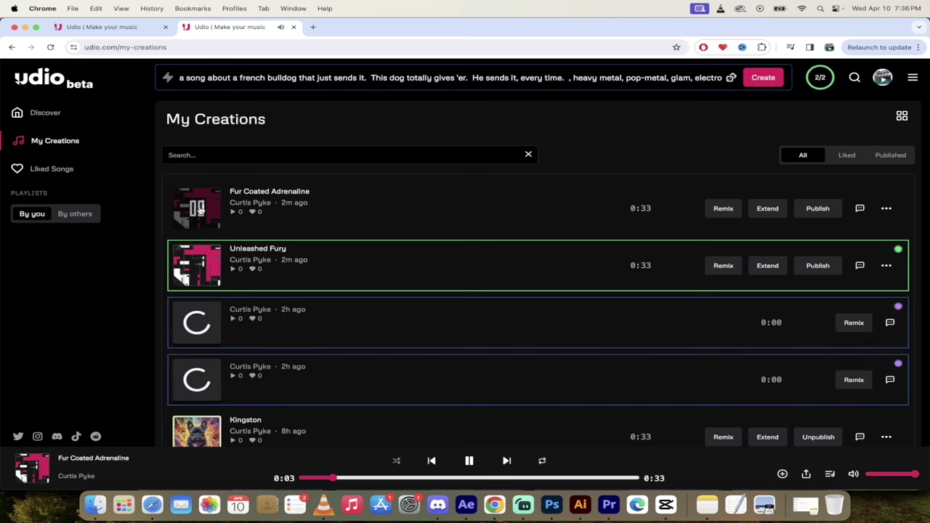
pyautogui.click(198, 209)
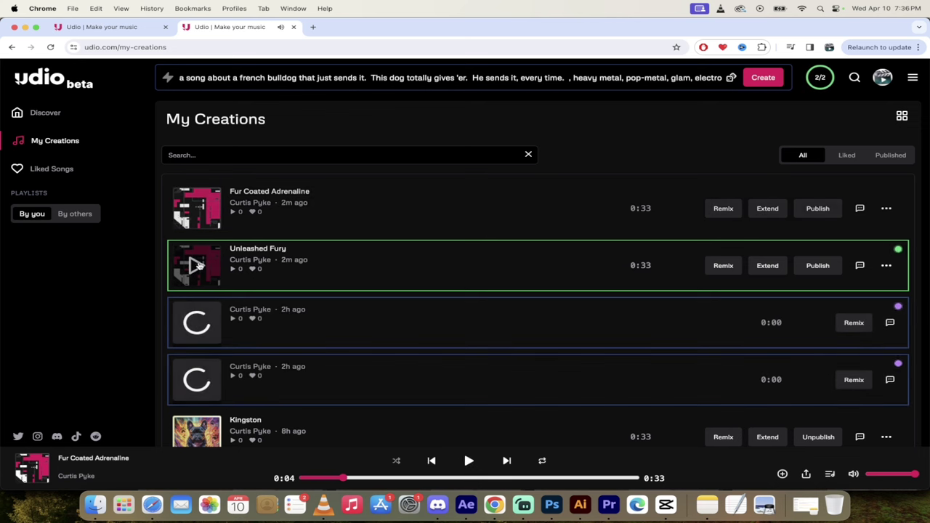
# - Open the generated song "Unleashed Fury" and read its prompt, style tags and lyrics
pyautogui.click(270, 249)
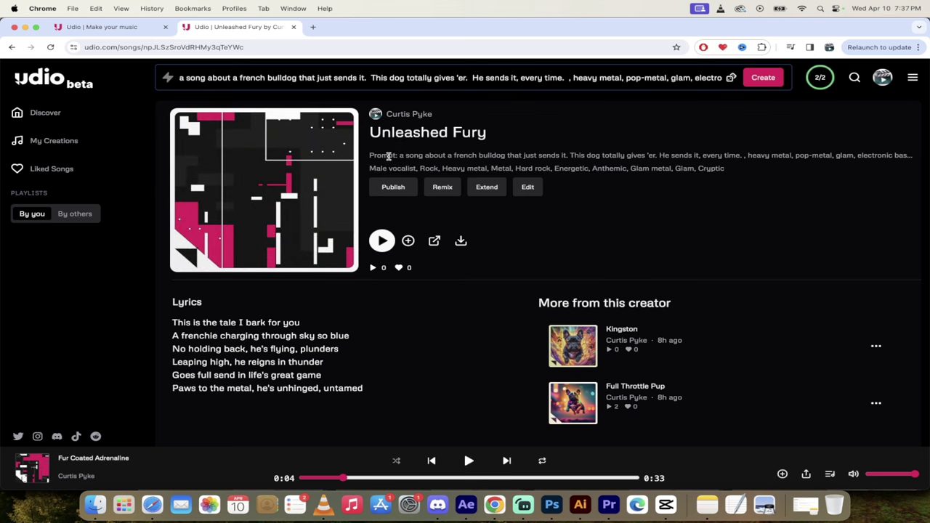
pyautogui.moveTo(371, 156); pyautogui.dragTo(751, 174)
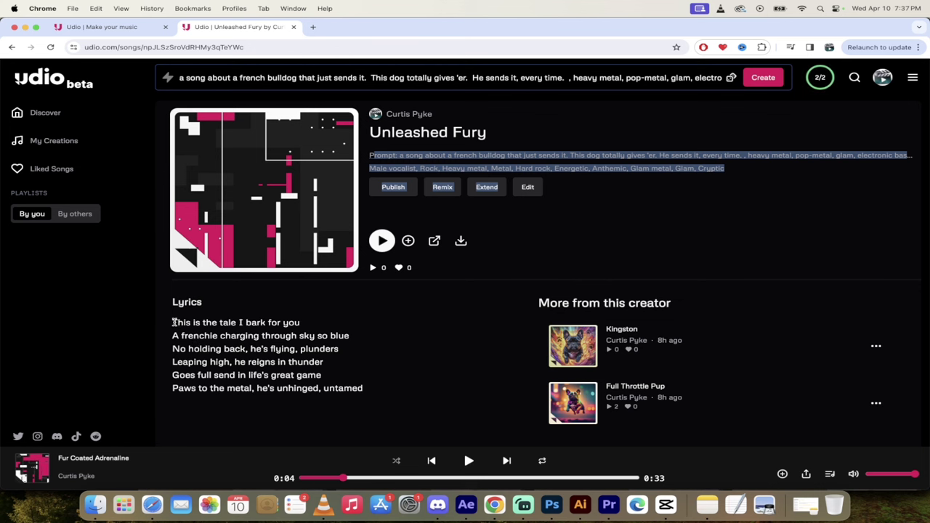
pyautogui.moveTo(173, 321); pyautogui.dragTo(341, 401)
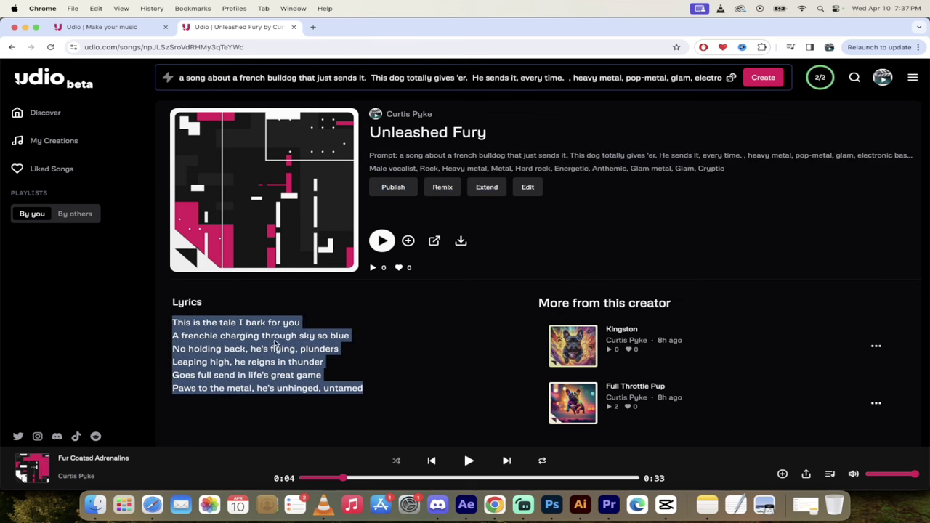
pyautogui.click(318, 355)
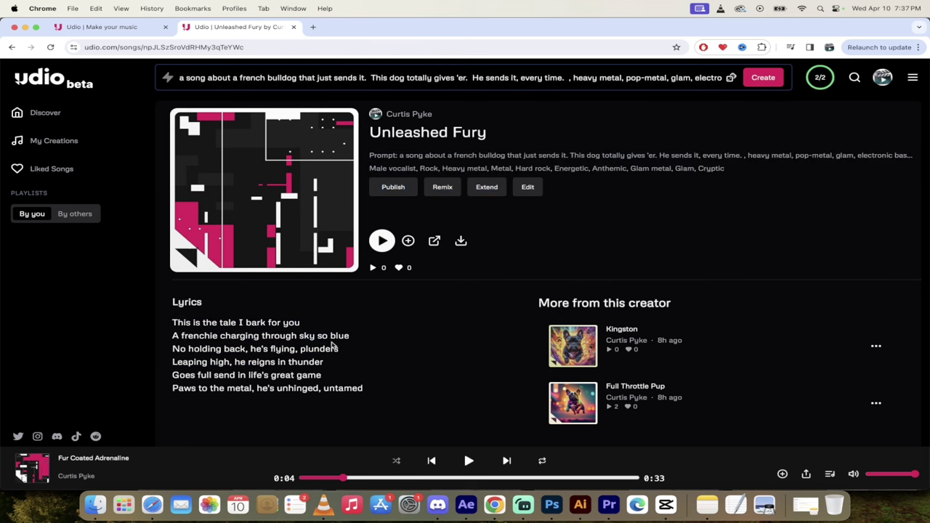
# - Listen to "Unleashed Fury" and pause it after about 19 seconds
pyautogui.moveTo(264, 189)
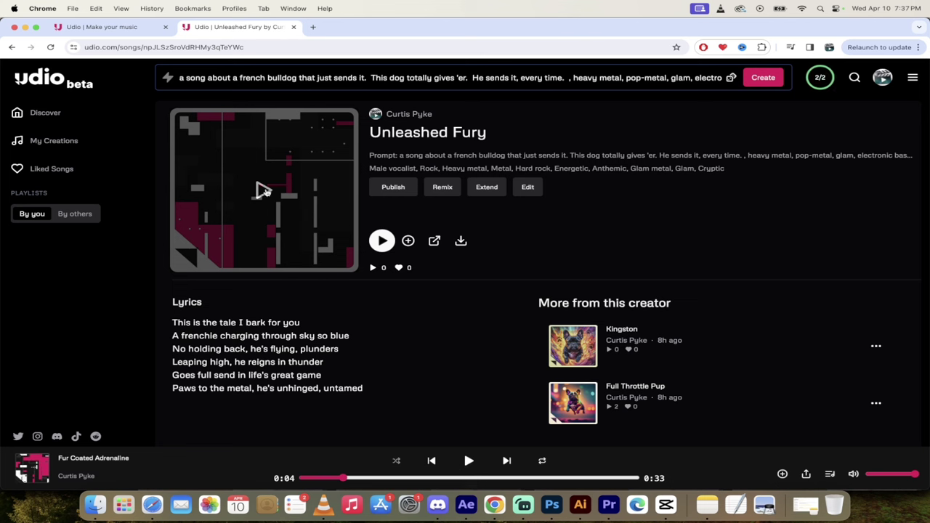
pyautogui.click(264, 190)
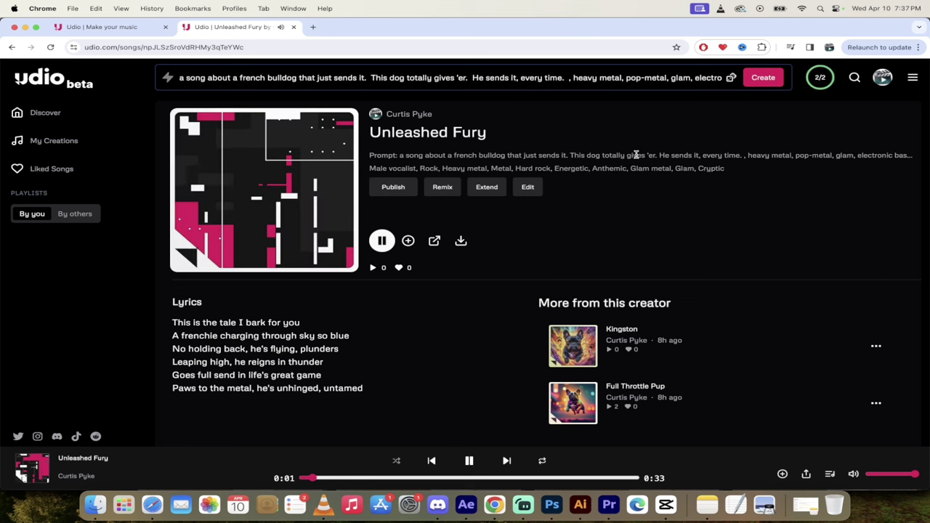
pyautogui.moveTo(264, 216)
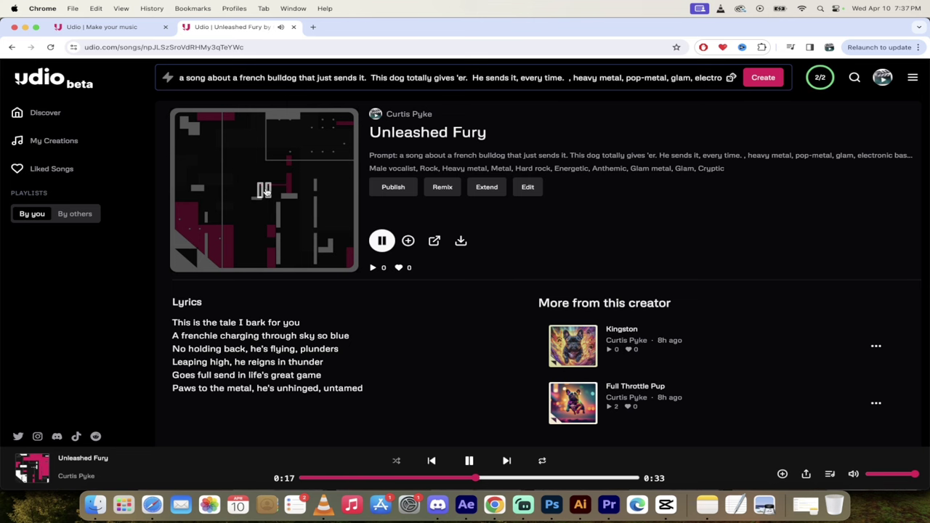
pyautogui.click(264, 190)
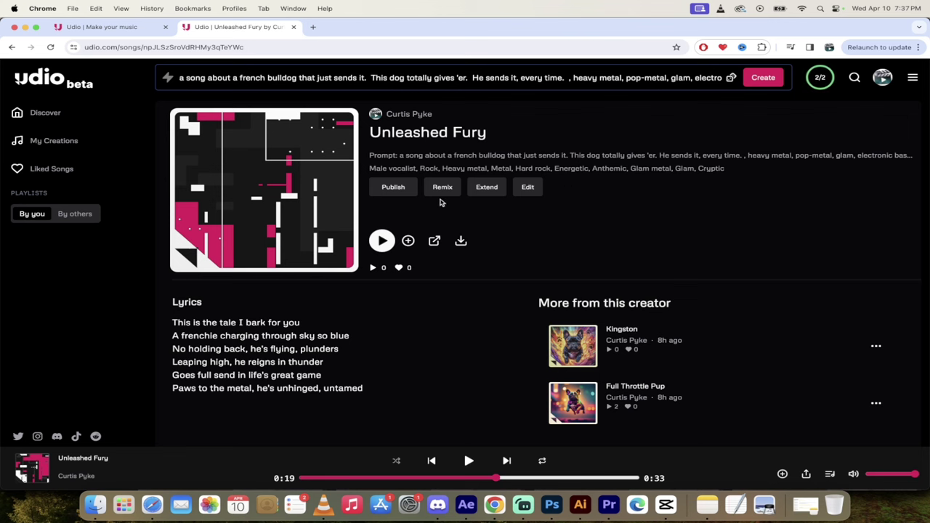
# - Publish "Unleashed Fury" and check its entry among the creator's other songs
pyautogui.click(392, 188)
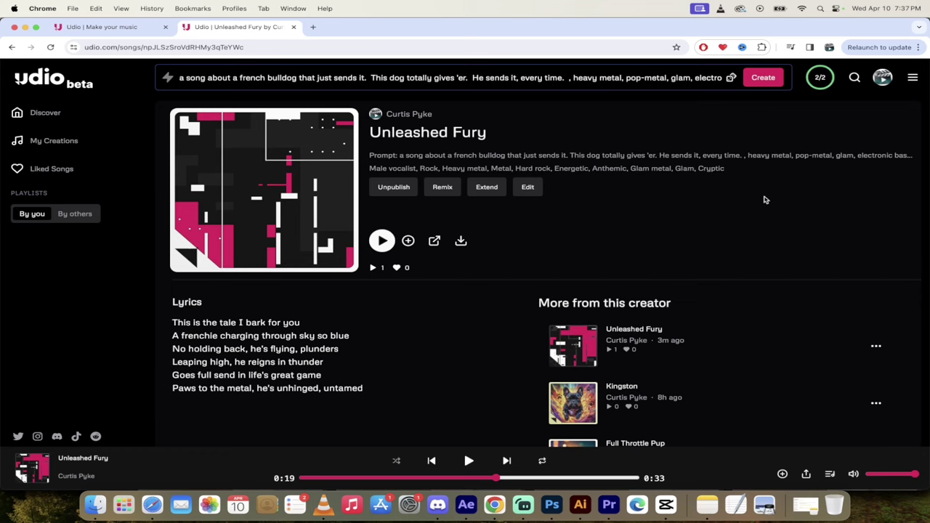
pyautogui.scroll(-3, 665, 283)
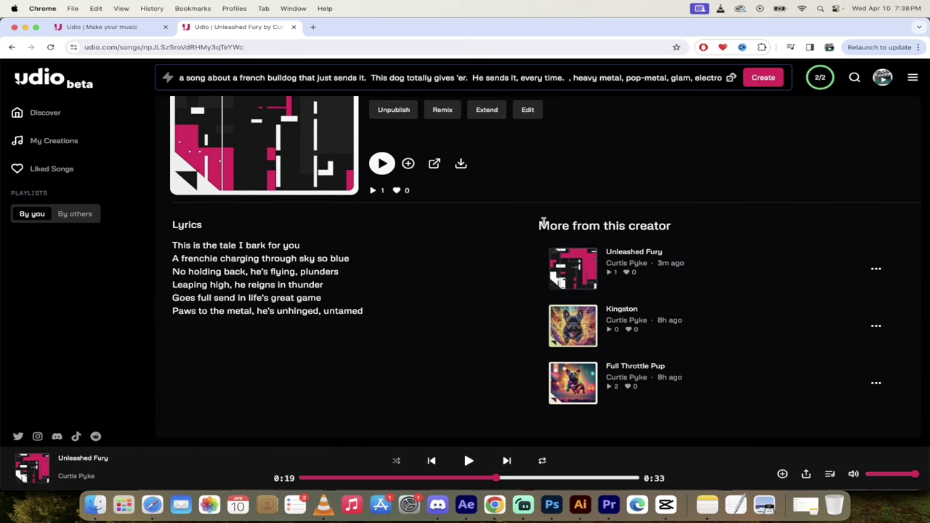
pyautogui.click(635, 252)
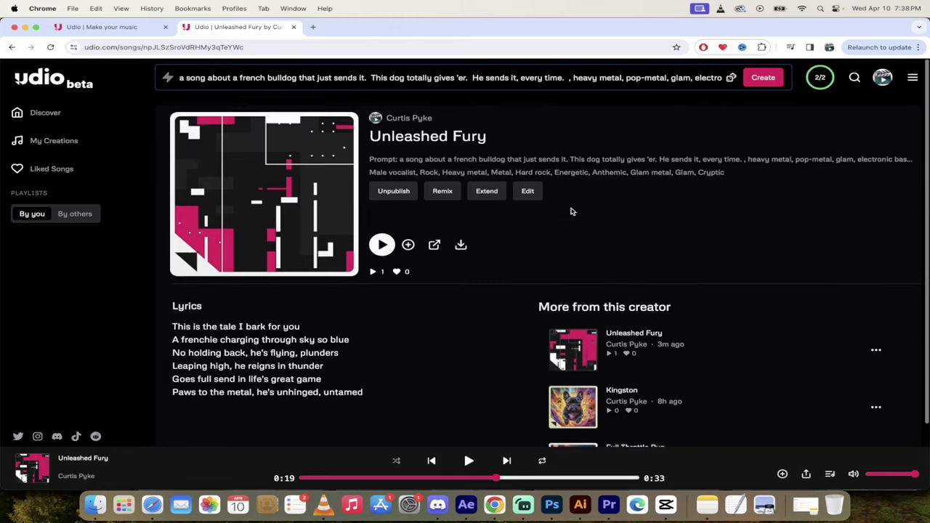
pyautogui.scroll(-1, 581, 215)
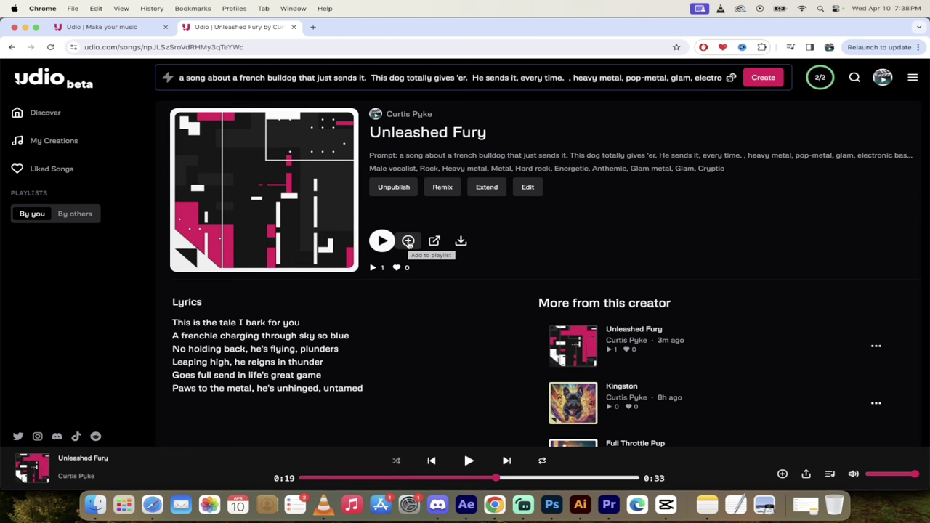
# - Add "Unleashed Fury" to a new playlist and copy the song's share link
pyautogui.click(408, 241)
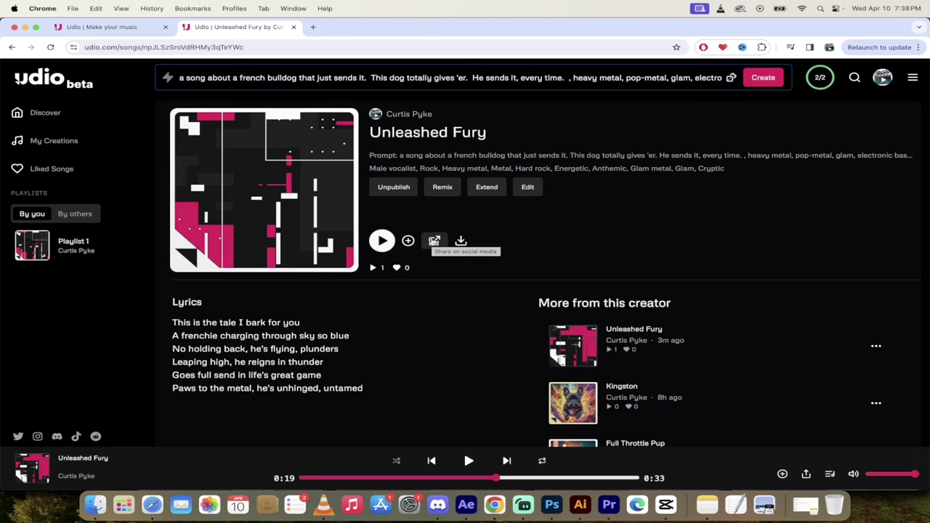
pyautogui.click(433, 240)
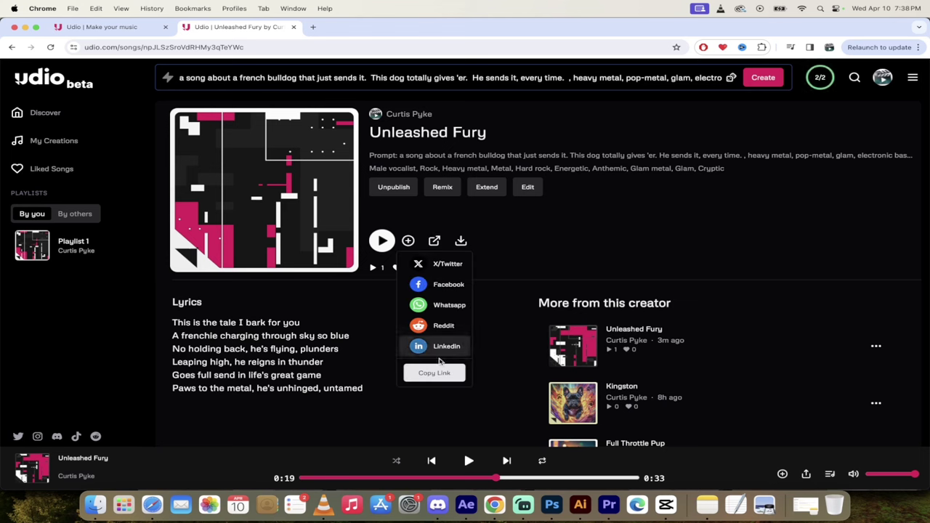
pyautogui.click(440, 373)
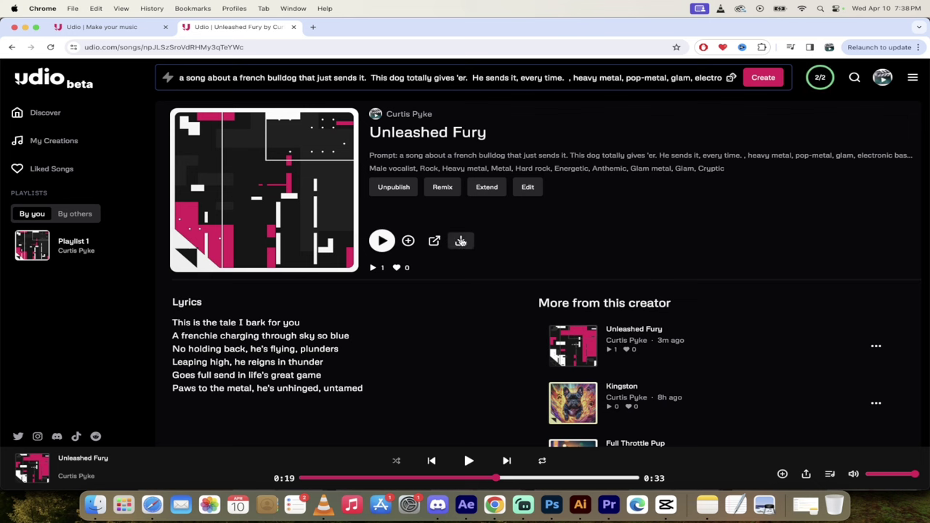
# - Try to download the video of "Unleashed Fury" and dismiss the download options
pyautogui.click(460, 241)
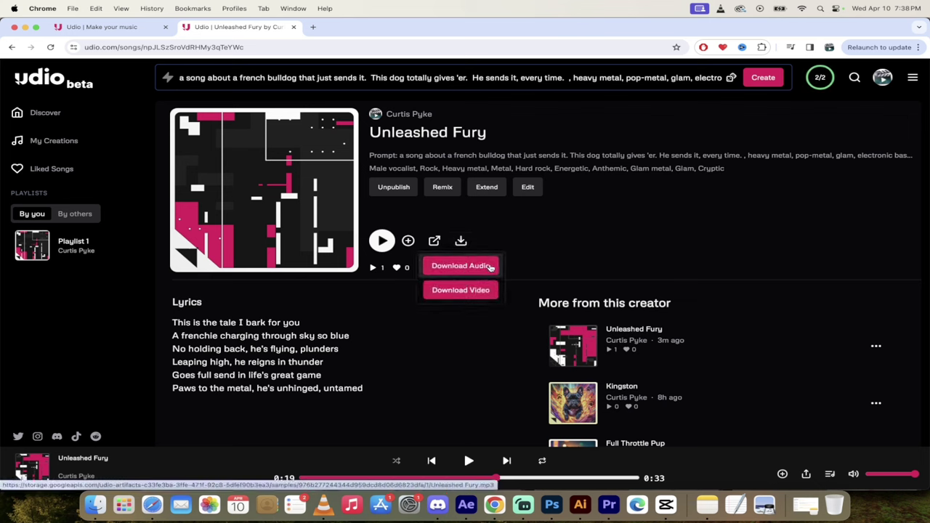
pyautogui.click(481, 291)
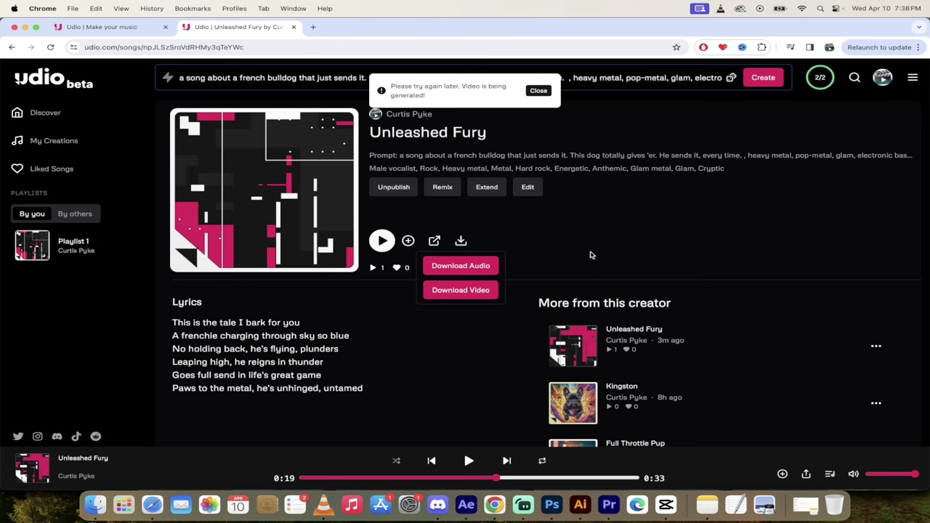
pyautogui.click(591, 255)
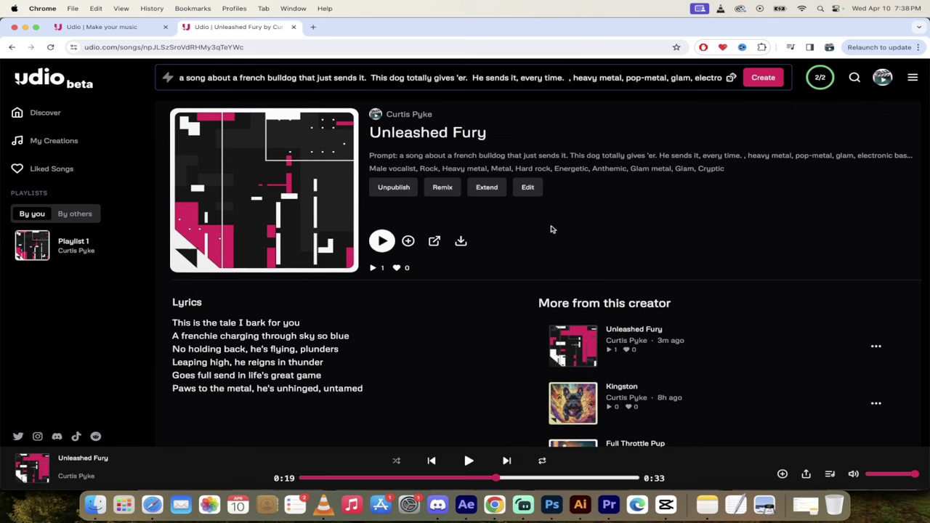
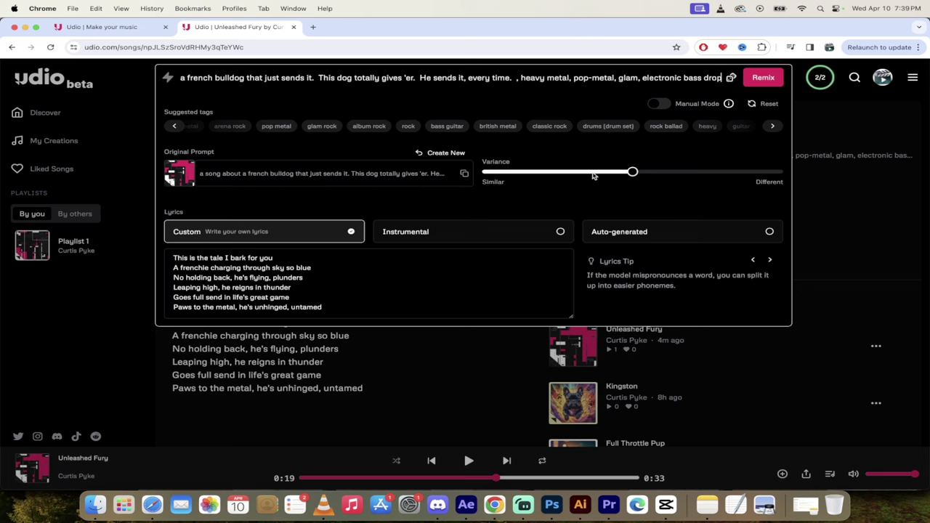
# - Try the remix Variance near Similar and close to Different, and return it to the middle
pyautogui.moveTo(508, 173); pyautogui.dragTo(514, 173)
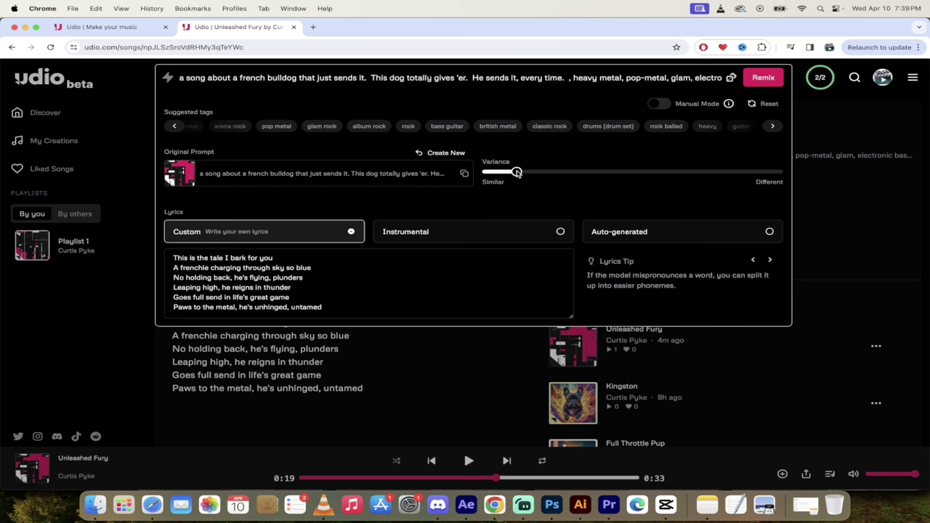
pyautogui.moveTo(517, 172); pyautogui.dragTo(783, 176)
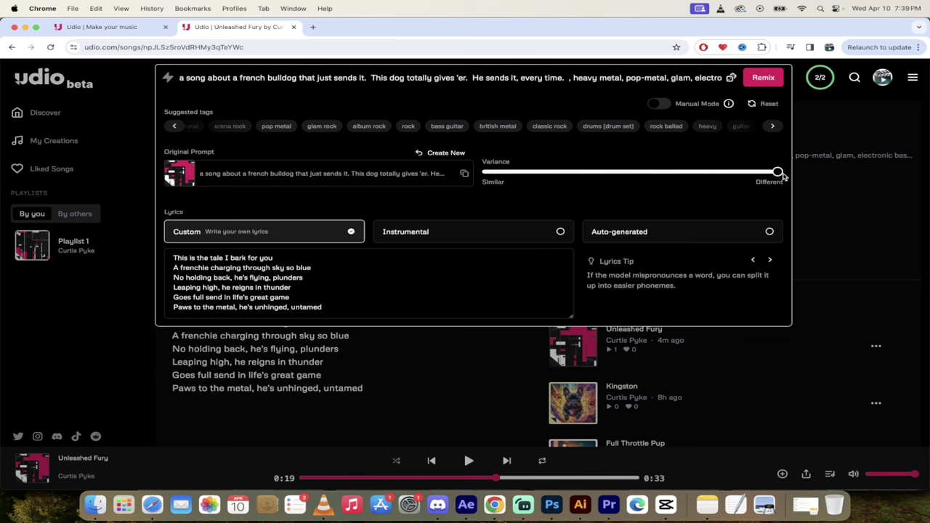
pyautogui.click(632, 173)
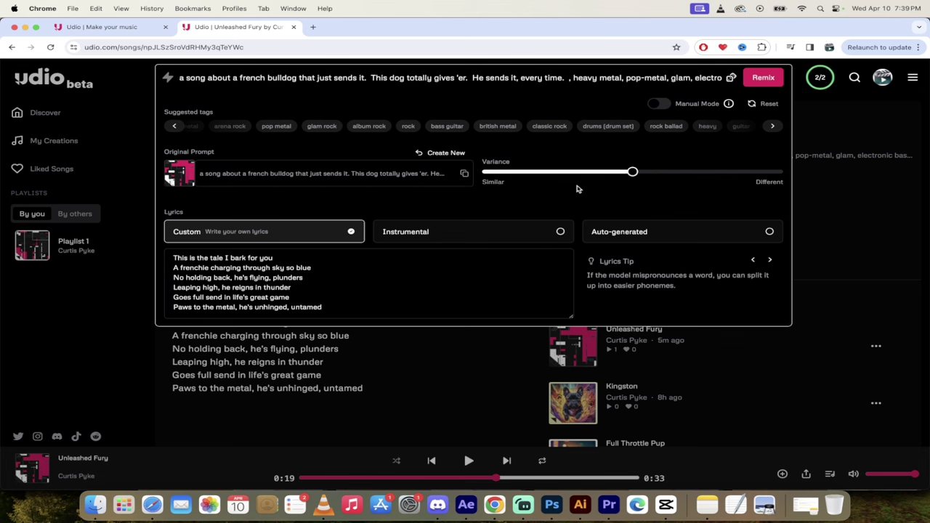
pyautogui.scroll(-2, 577, 187)
pyautogui.scroll(2, 491, 400)
pyautogui.scroll(-2, 462, 193)
pyautogui.scroll(2, 461, 193)
# - Remove the "pop-metal" tag from the prompt and generate the remix of "Unleashed Fury"
pyautogui.moveTo(626, 78); pyautogui.dragTo(661, 78)
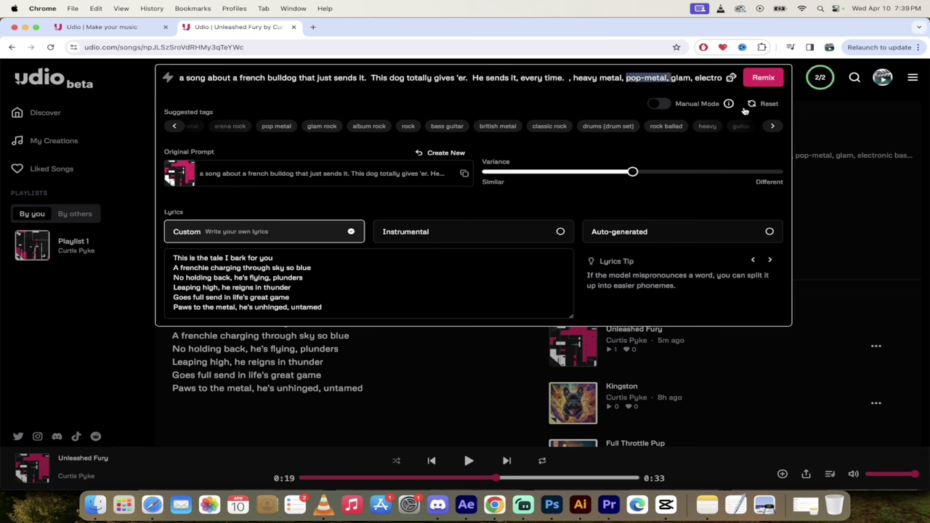
pyautogui.press('BackSpace')
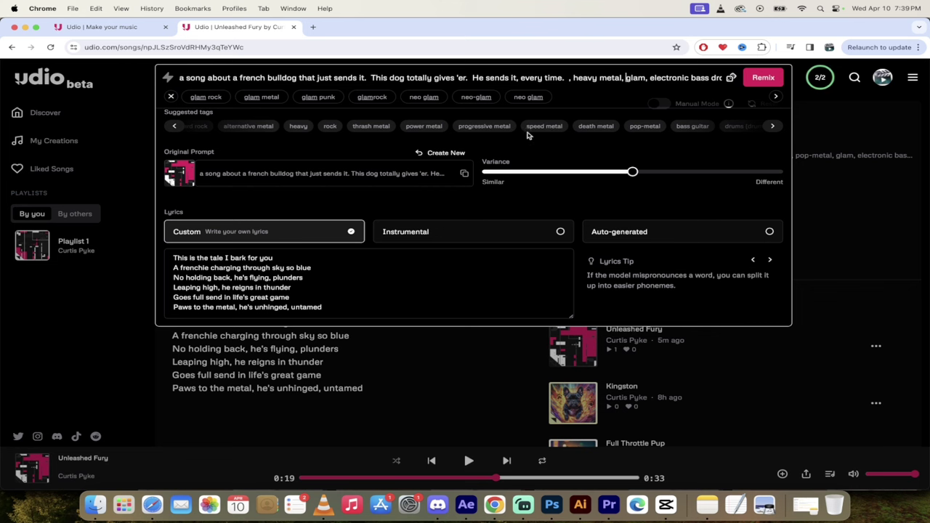
pyautogui.click(501, 127)
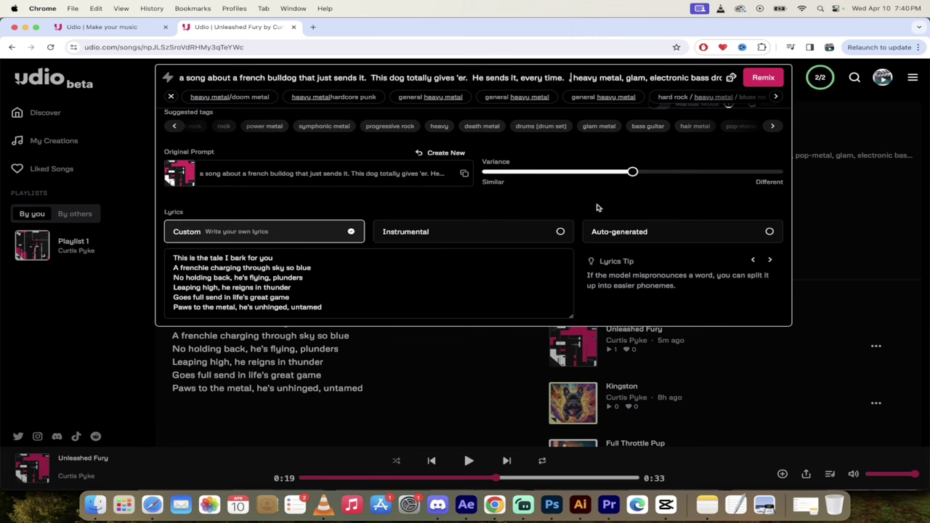
pyautogui.click(766, 82)
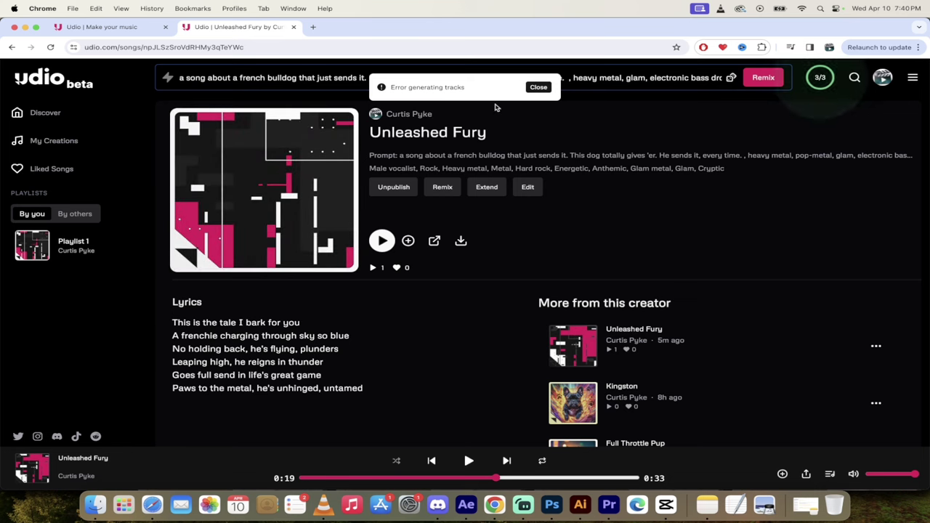
pyautogui.click(538, 88)
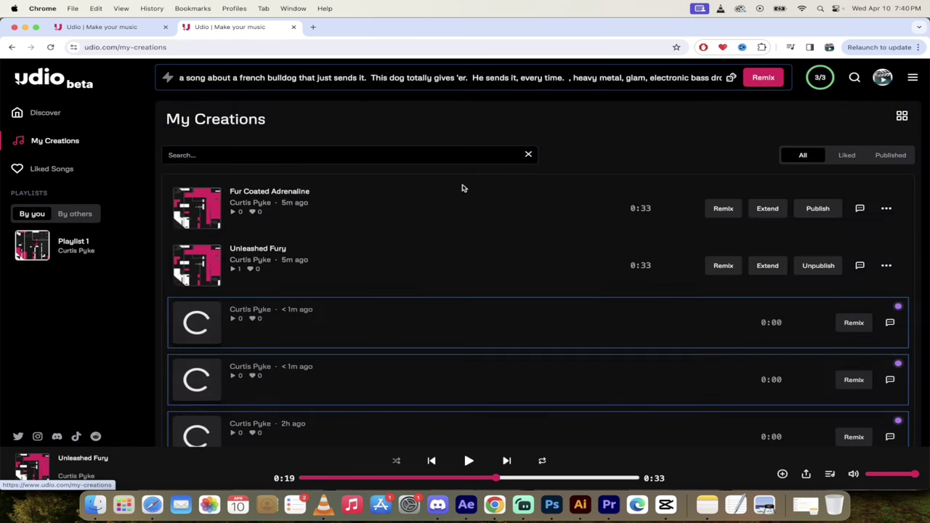
# - Check the progress of the remix tracks in My Creations
pyautogui.scroll(-2, 396, 295)
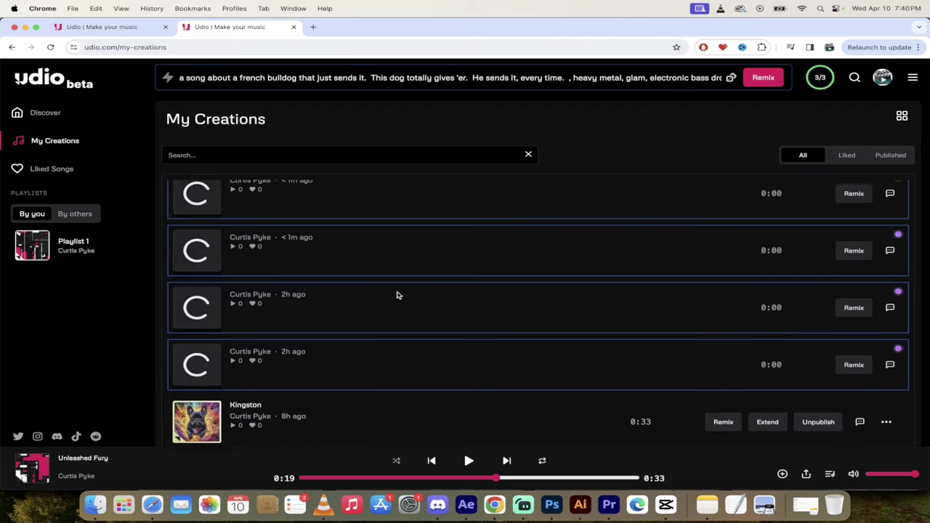
pyautogui.scroll(-1, 397, 295)
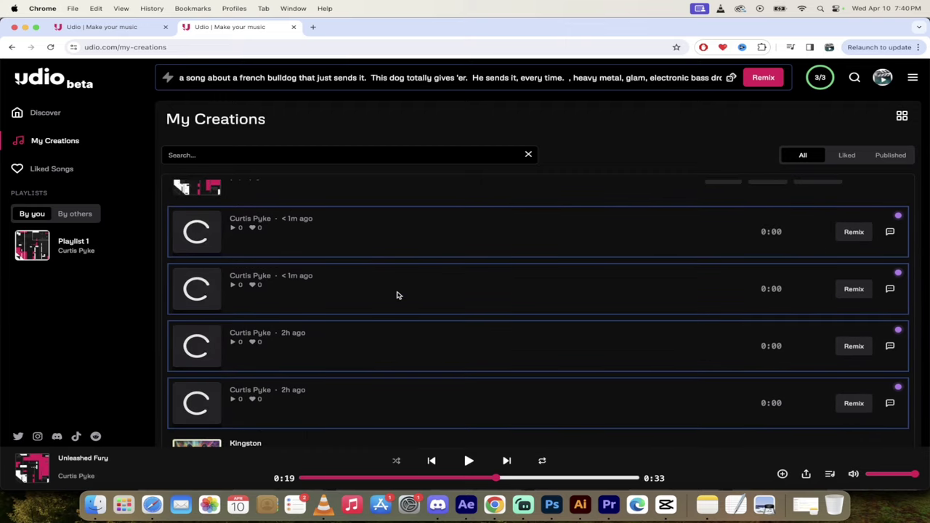
pyautogui.scroll(3, 395, 261)
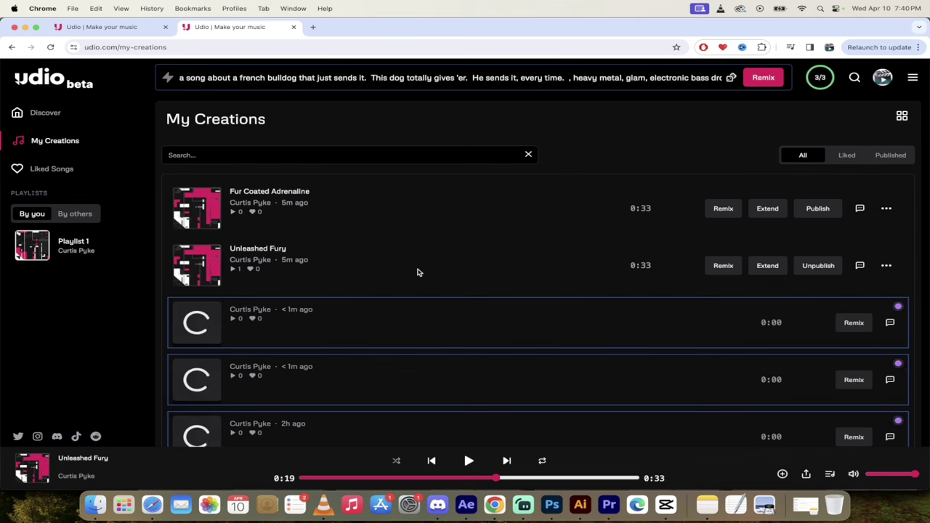
# - Set up an extension of "Fur Coated Adrenaline" with an added intro, trying custom lyrics before choosing auto-generated ones
pyautogui.click(767, 211)
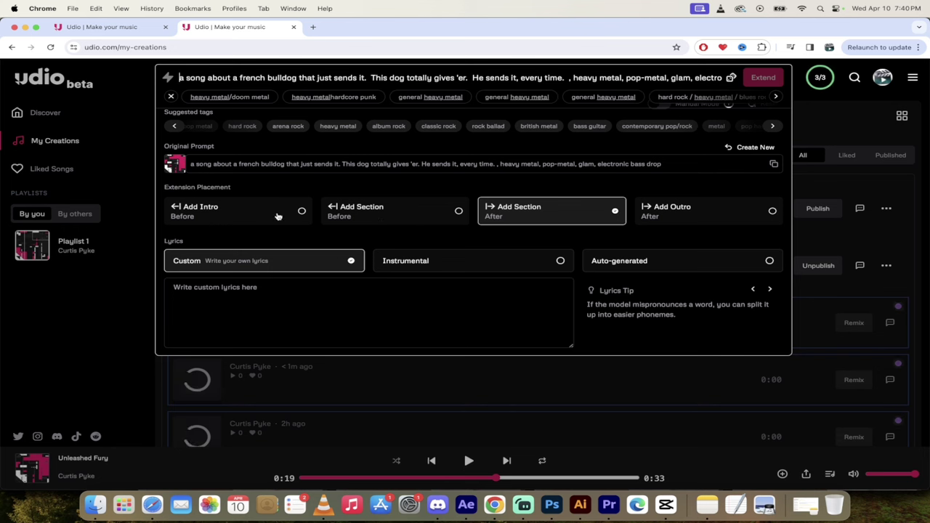
pyautogui.click(236, 216)
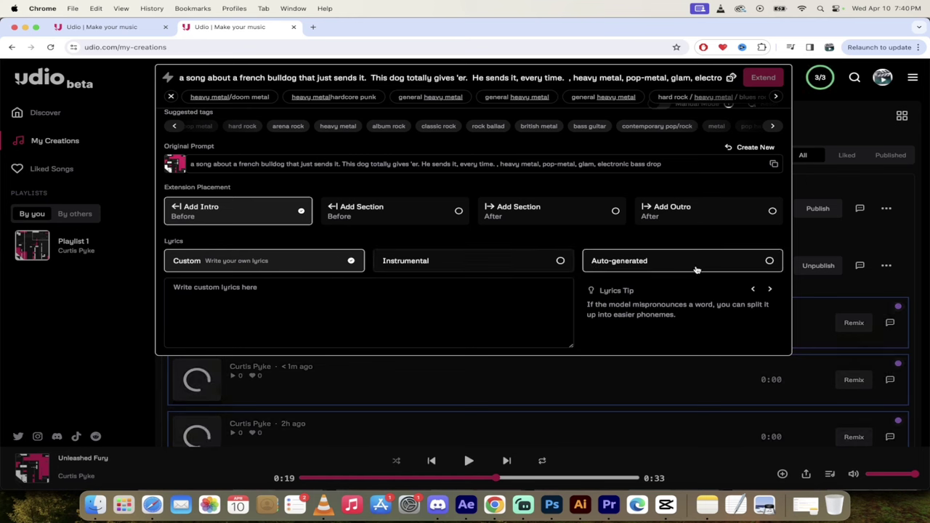
pyautogui.click(734, 265)
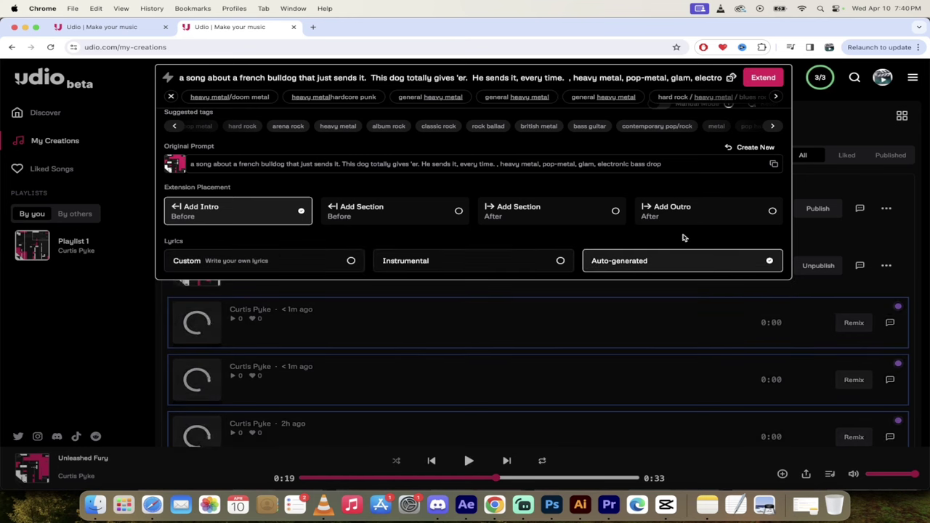
pyautogui.click(281, 269)
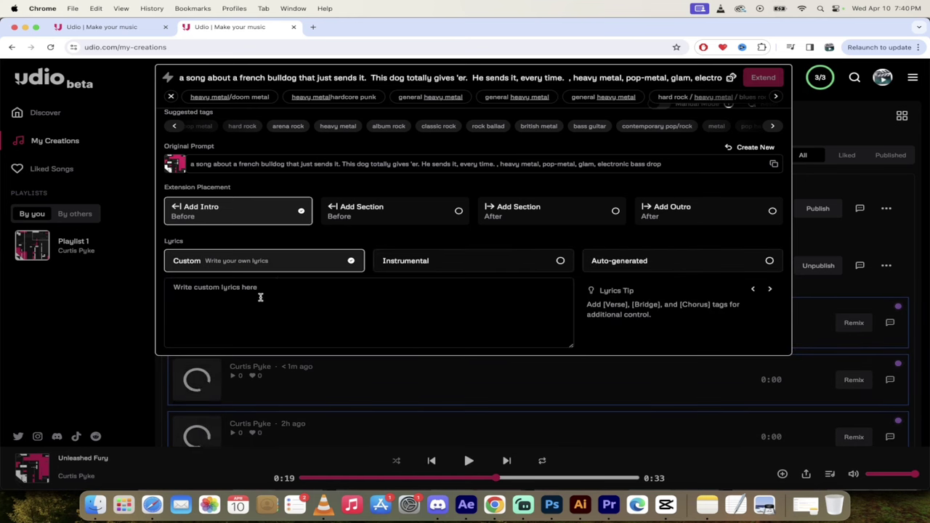
pyautogui.click(260, 297)
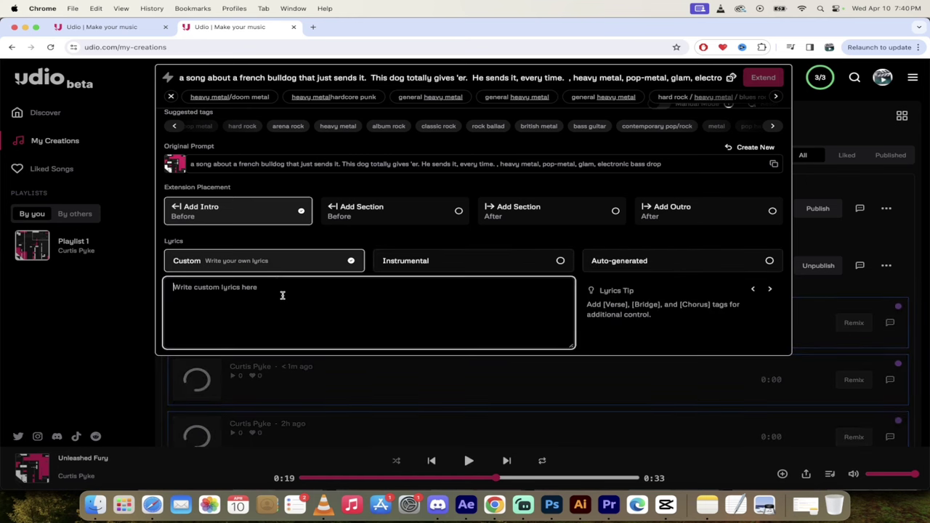
pyautogui.click(679, 264)
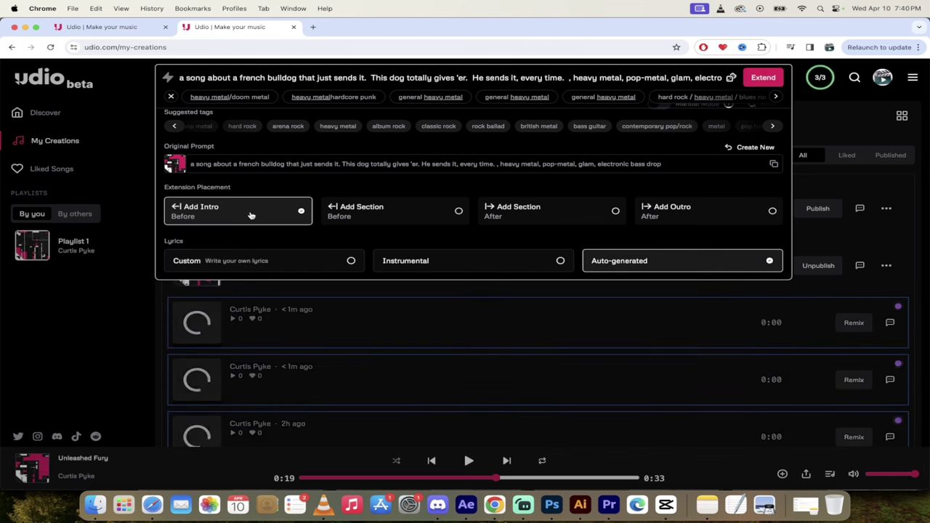
# - Try the Add Section placement before the track, return to Add Intro, and generate the extension as an instrumental
pyautogui.click(390, 212)
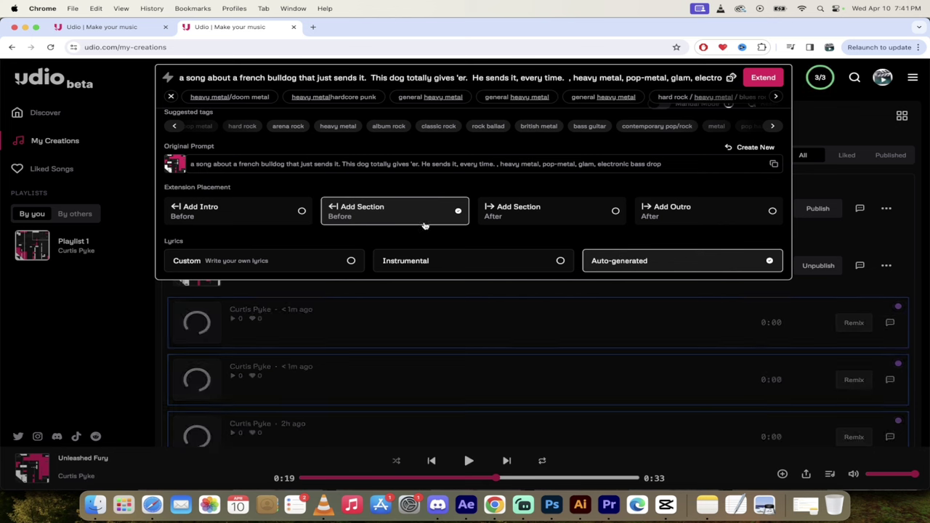
pyautogui.click(308, 210)
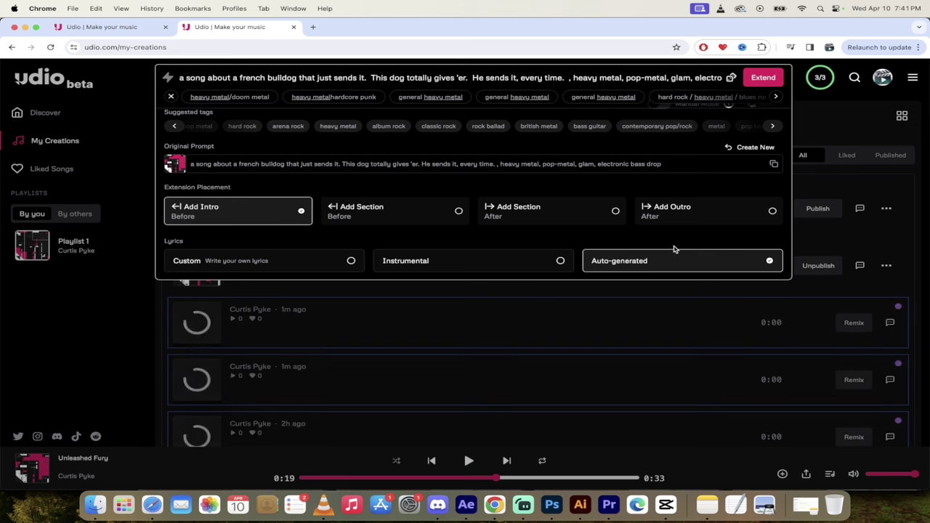
pyautogui.click(561, 263)
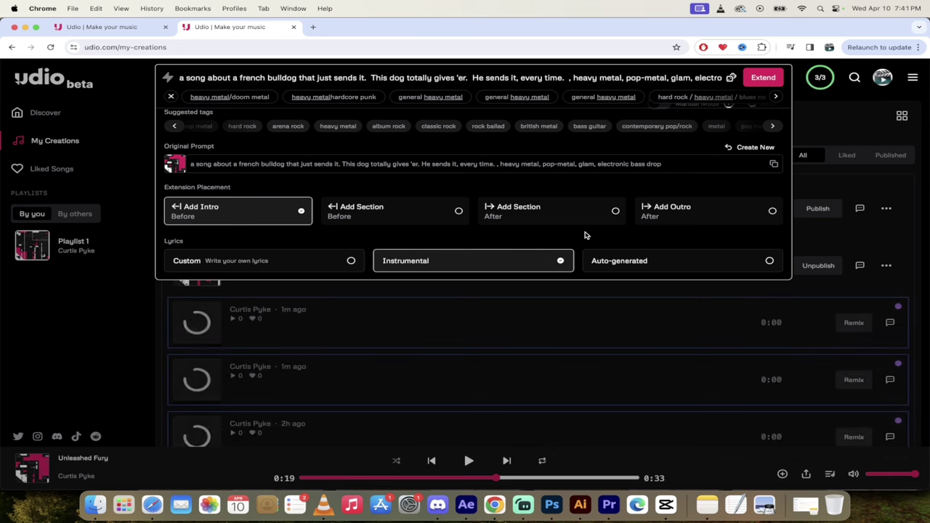
pyautogui.click(761, 78)
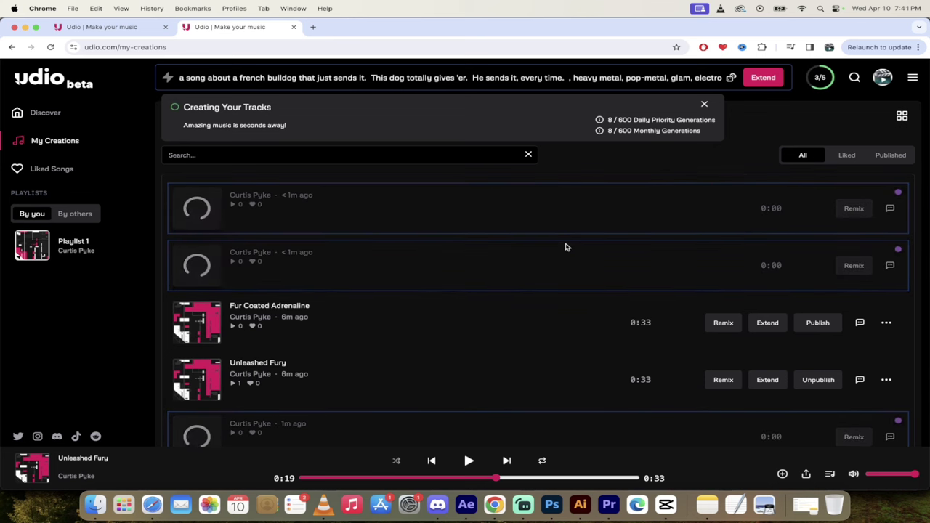
# - Check the progress of the extended tracks in My Creations and look over the Discover page
pyautogui.scroll(-4, 559, 260)
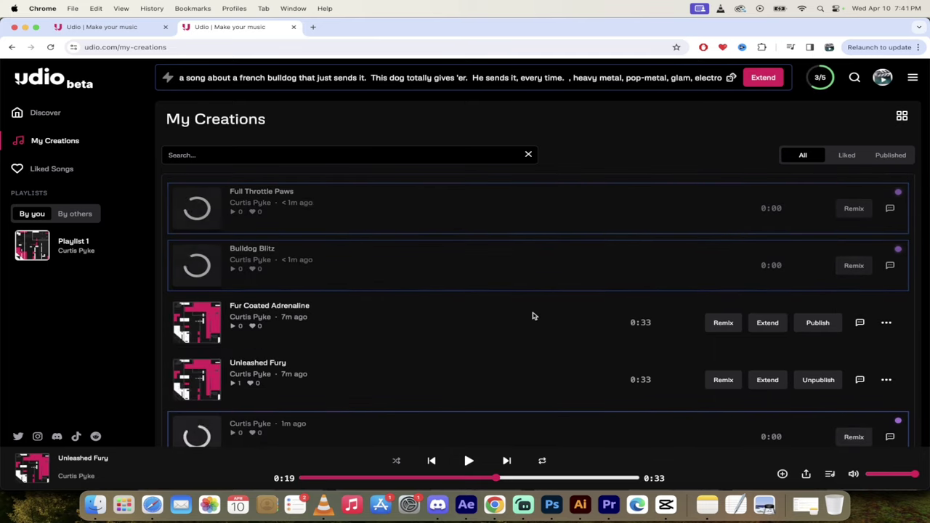
pyautogui.click(49, 114)
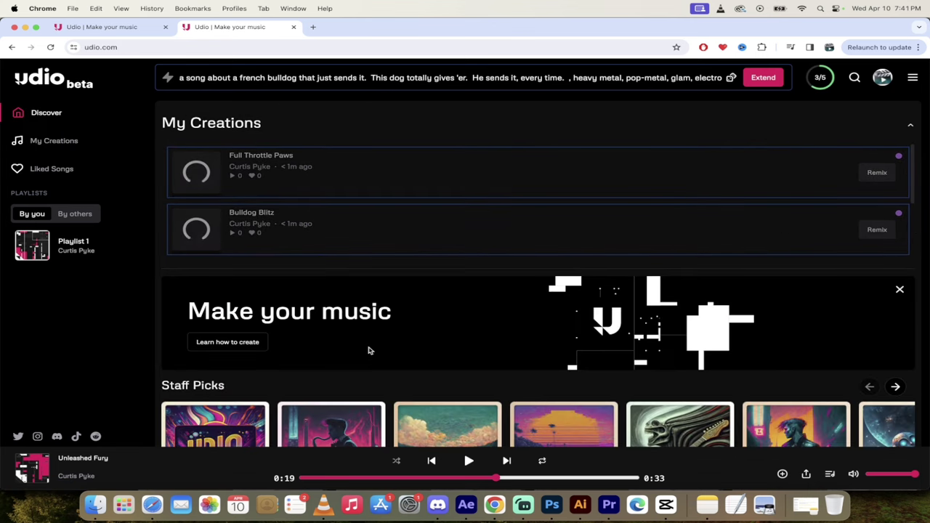
pyautogui.scroll(-3, 370, 342)
pyautogui.scroll(3, 475, 305)
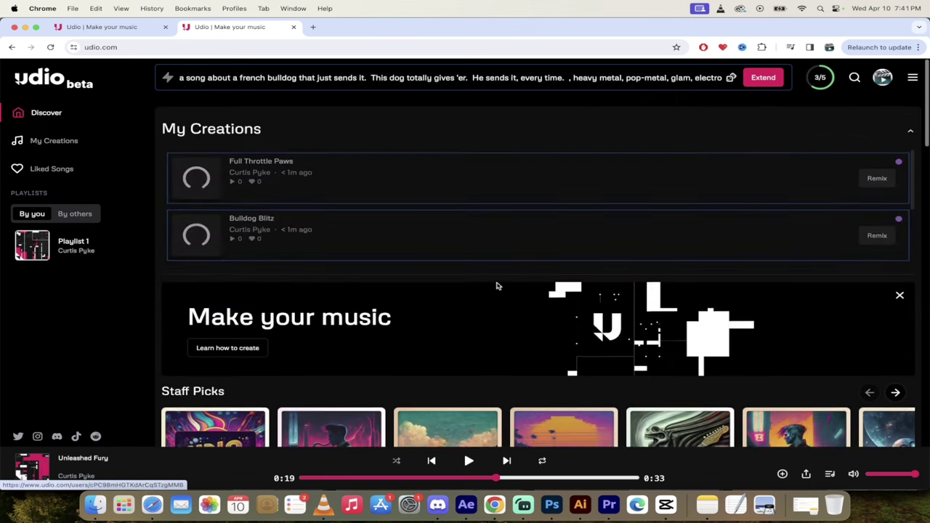